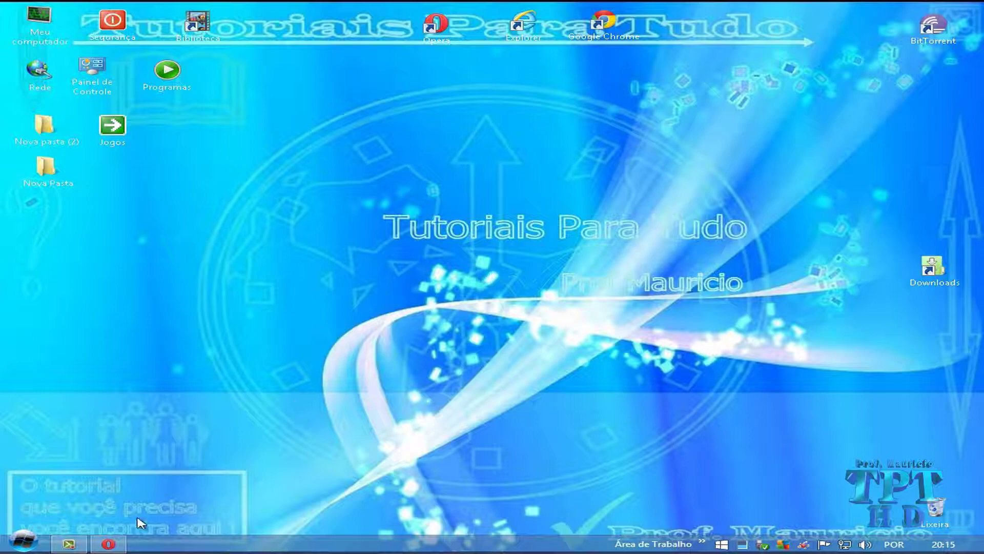
Switch to the Opera browser and search Google for "cdex".
left_click(109, 543)
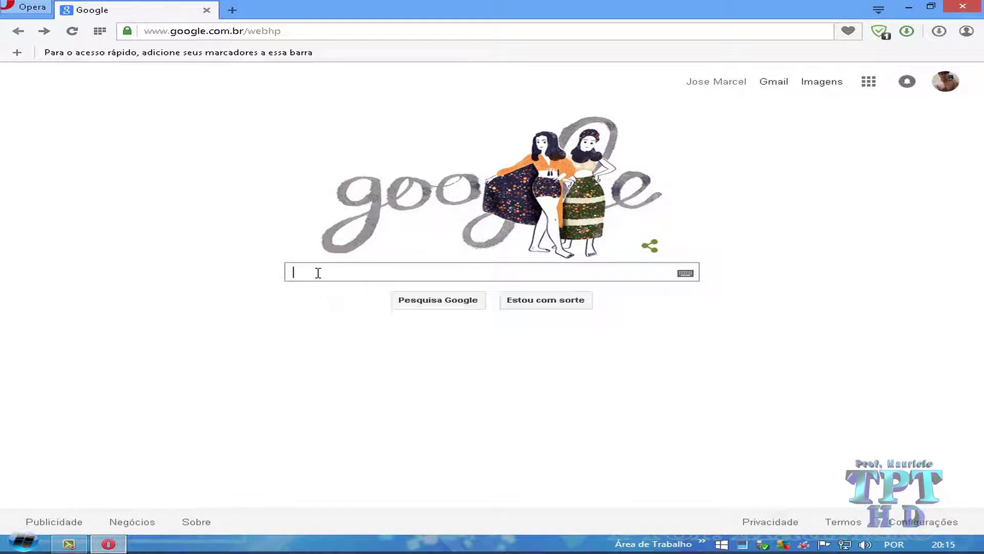
left_click(71, 30)
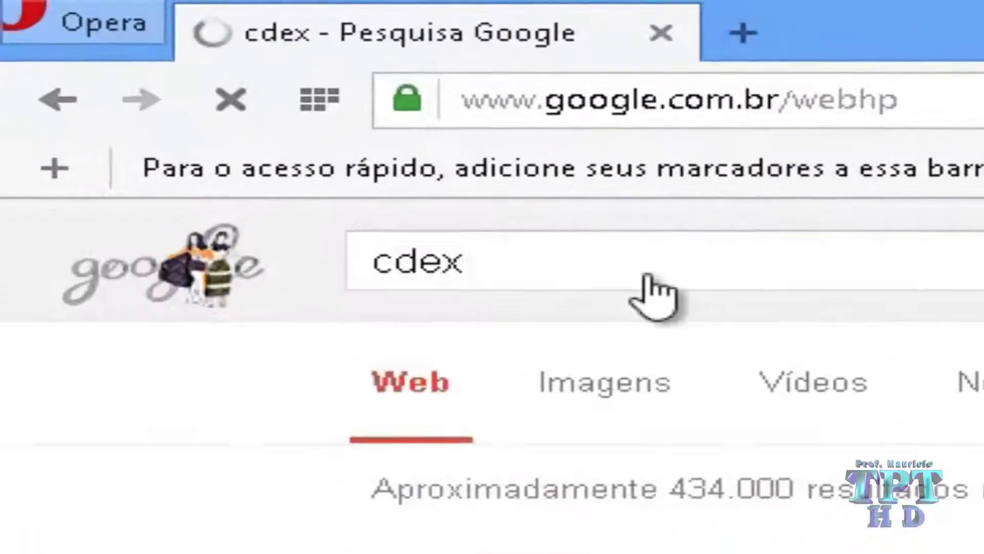
left_click(187, 81)
left_click_drag(187, 81, 104, 85)
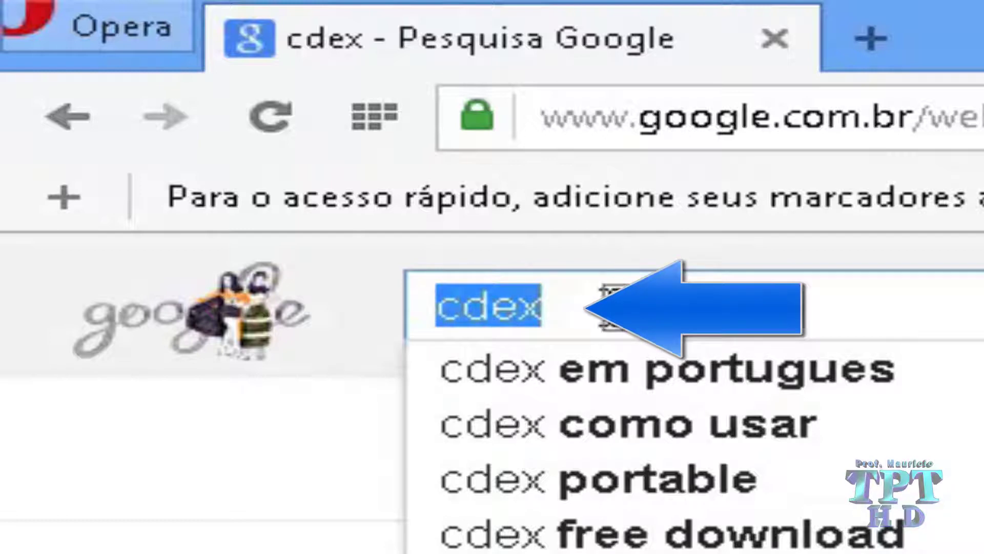
left_click(544, 306)
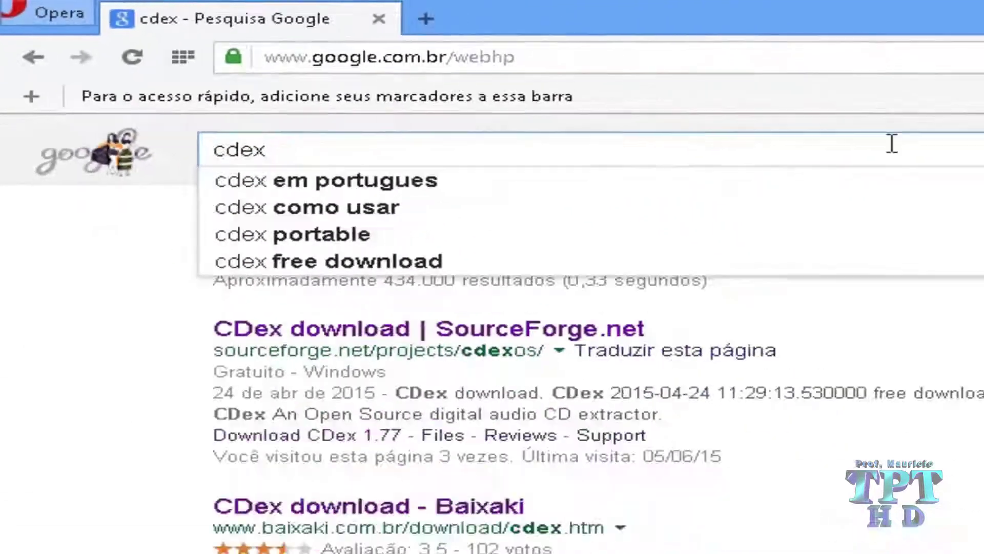
left_click(940, 122)
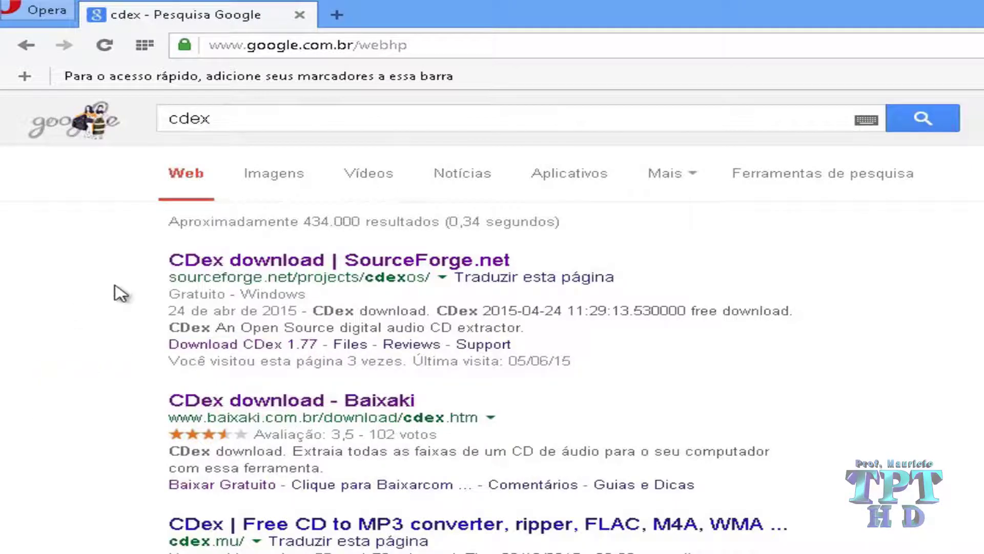
Download CDex 1.77 from its SourceForge project page and close the browser.
left_click(326, 269)
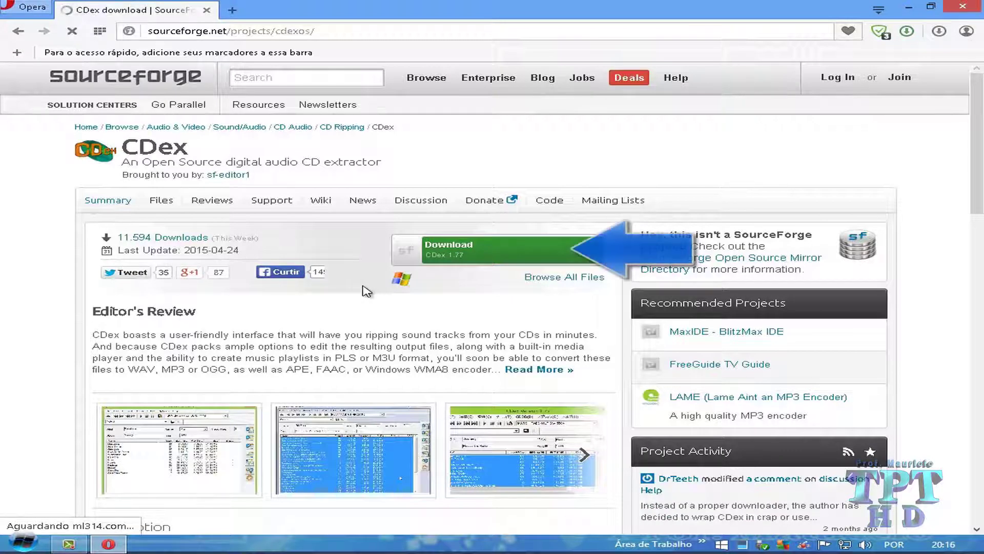
left_click(486, 265)
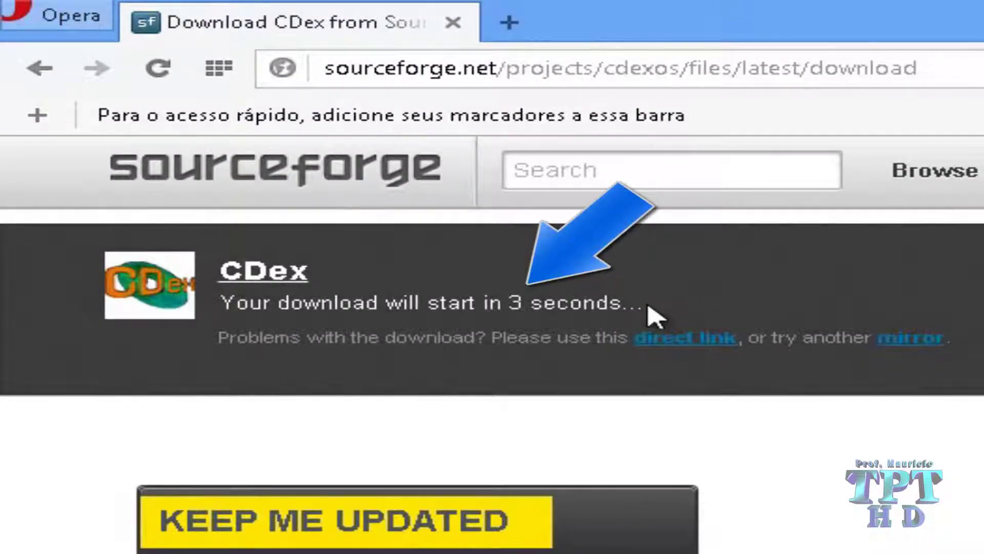
left_click_drag(220, 302, 647, 307)
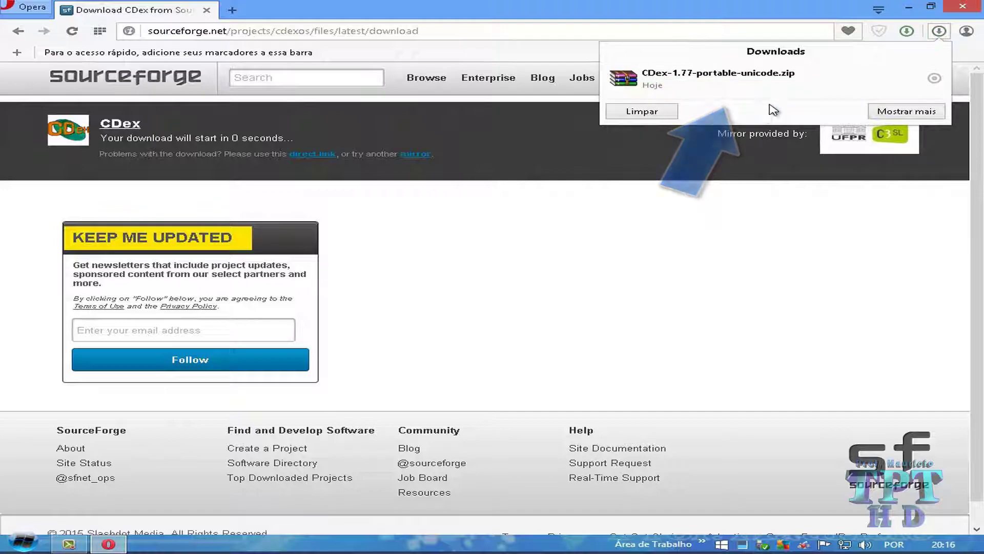
left_click(963, 8)
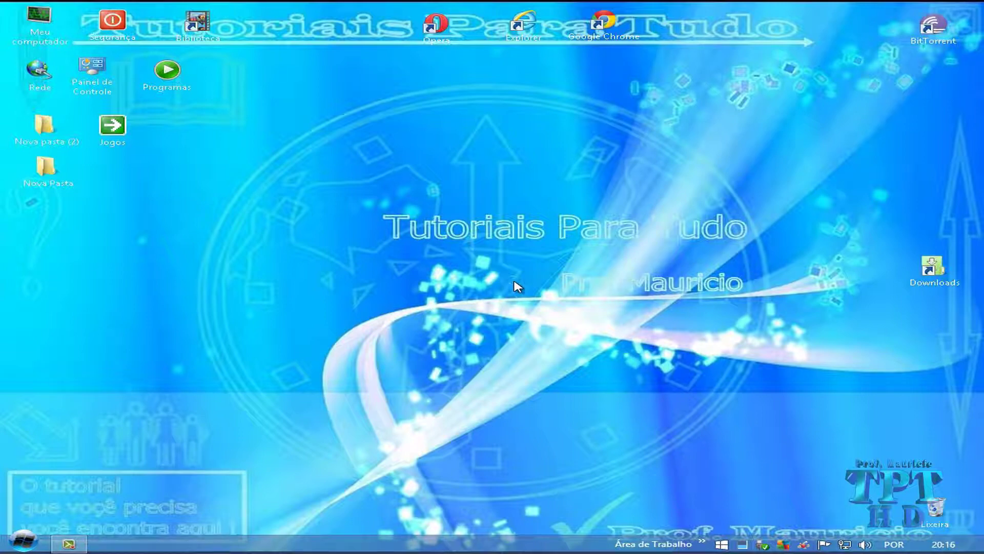
Extract CDex-1.77-portable-unicode.zip directly into the Downloads folder and delete the zip file.
double_click(932, 269)
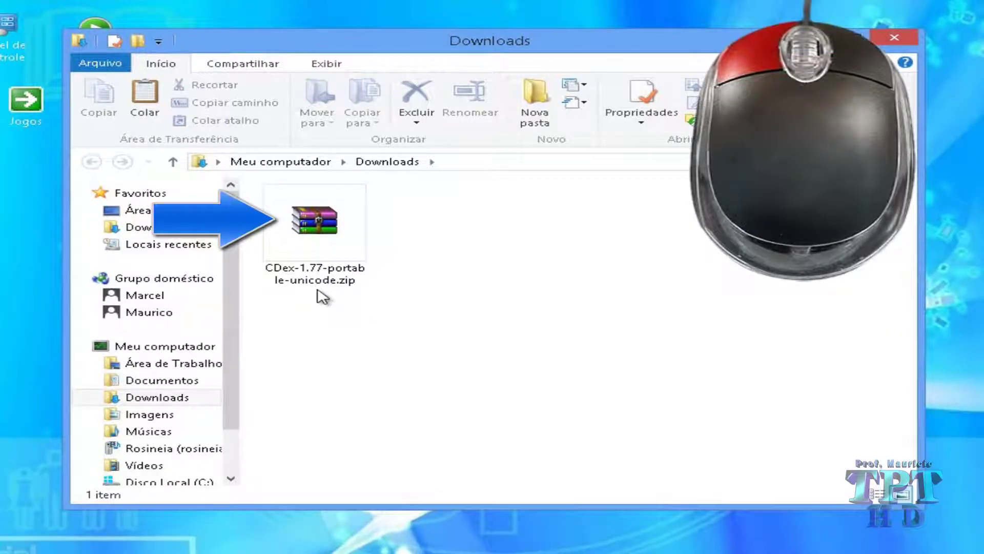
left_click(326, 253)
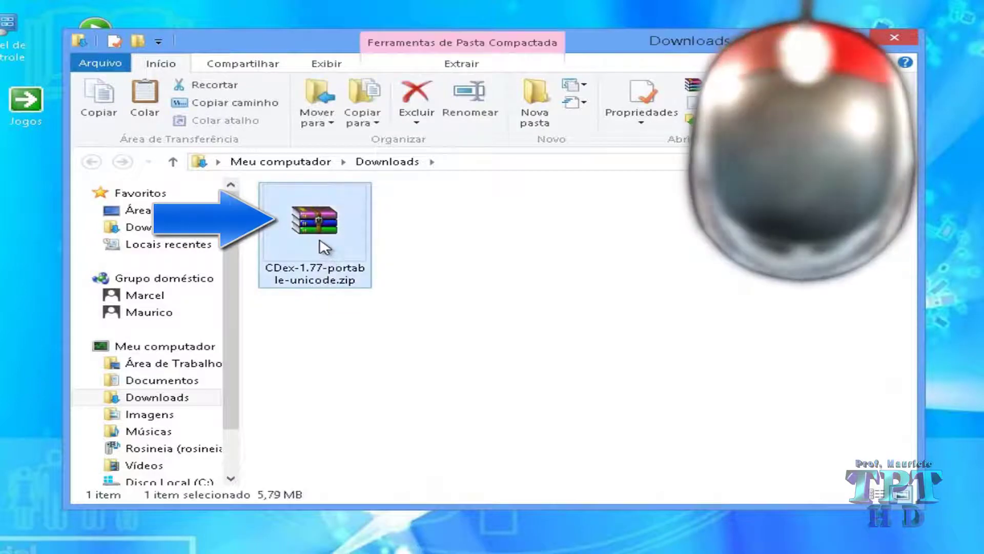
right_click(319, 238)
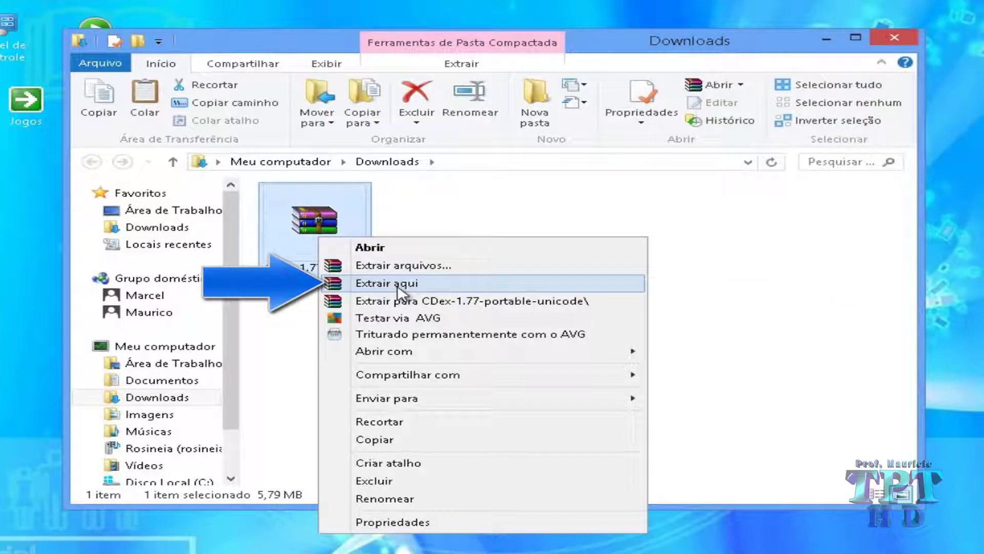
left_click(398, 287)
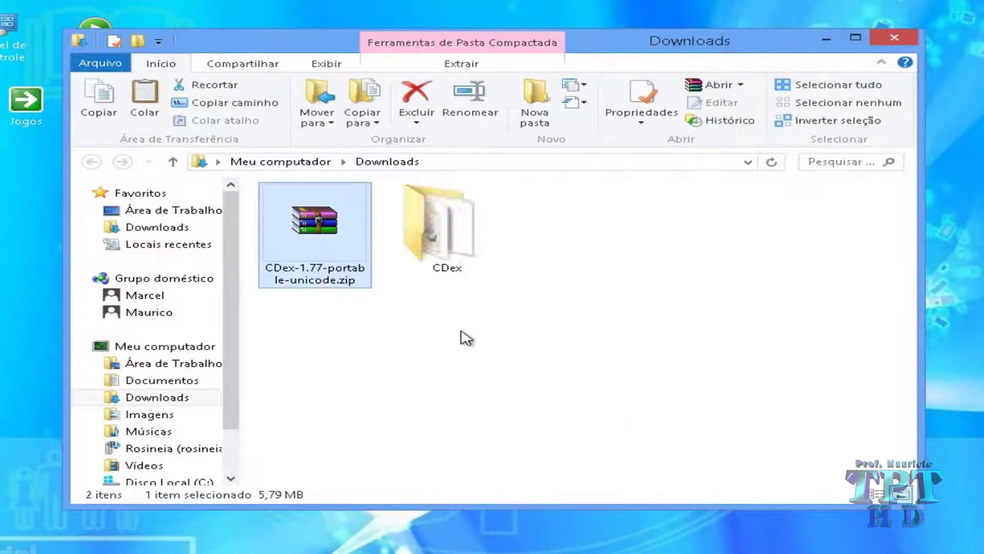
right_click(317, 239)
left_click(432, 482)
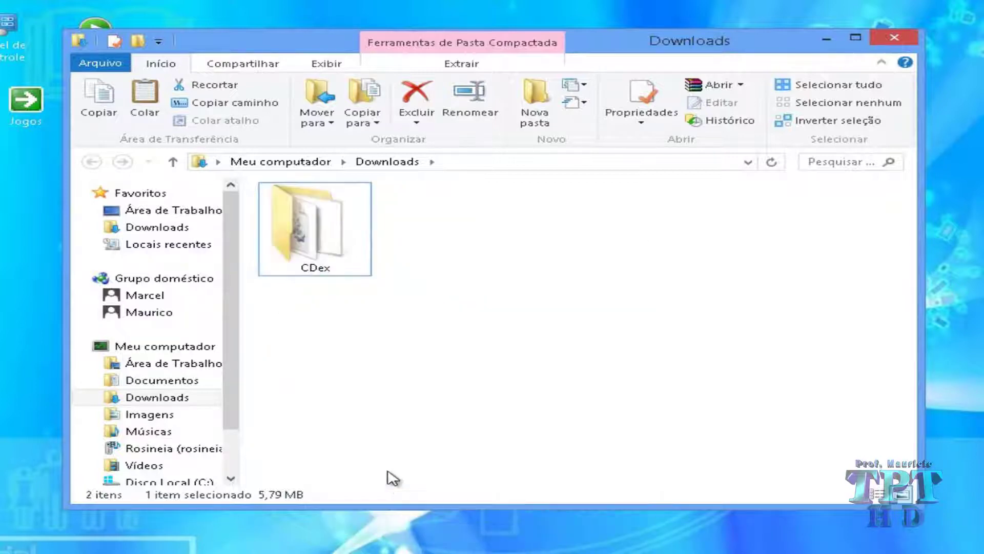
Open the extracted CDex folder in a maximized window, run CDex.exe to view the program, and close it.
left_click(316, 258)
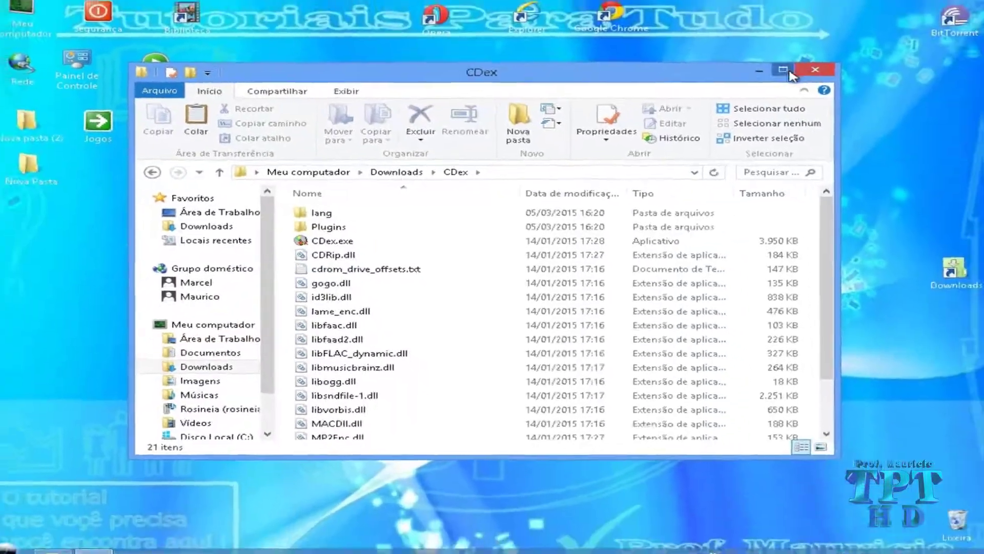
left_click(855, 37)
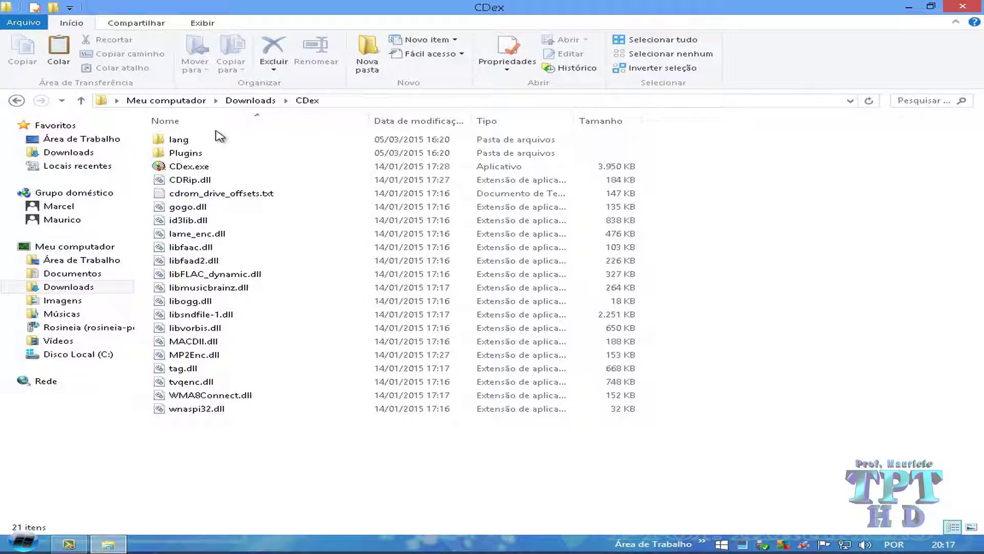
left_click(203, 170)
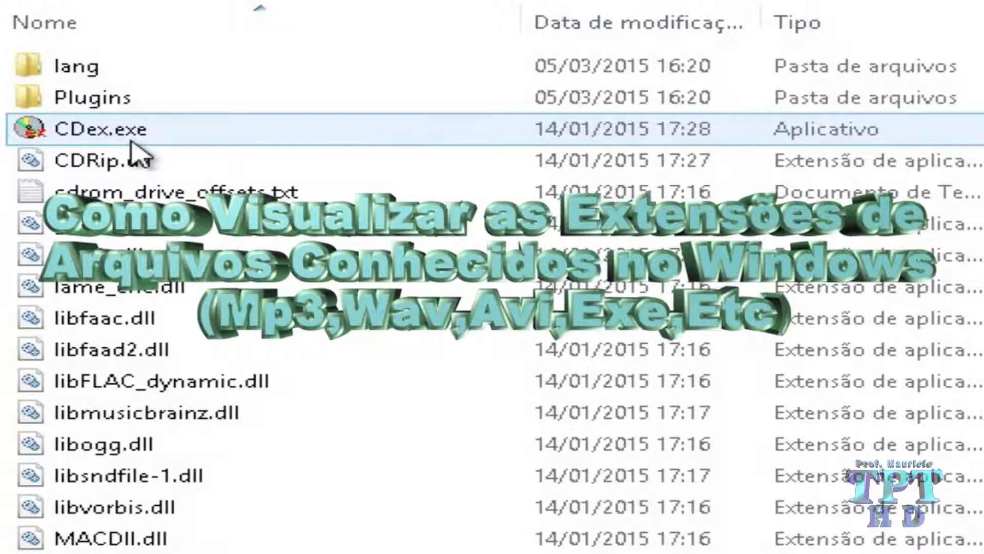
mouse_move(134, 148)
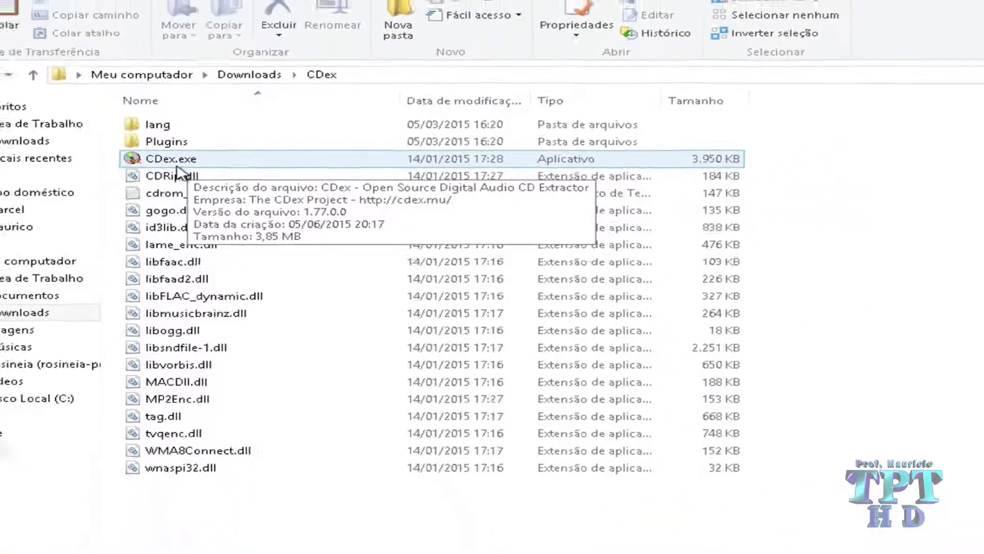
double_click(193, 172)
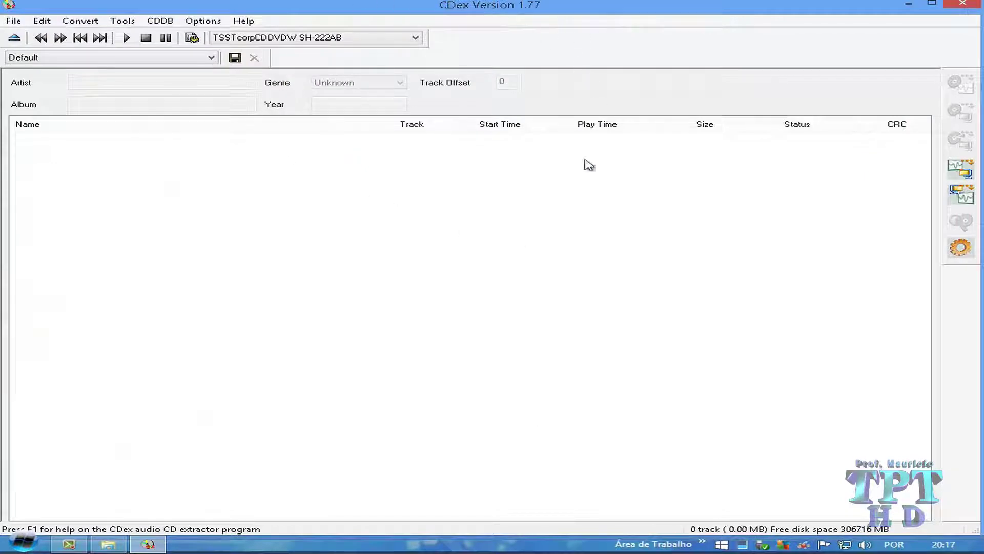
left_click(964, 6)
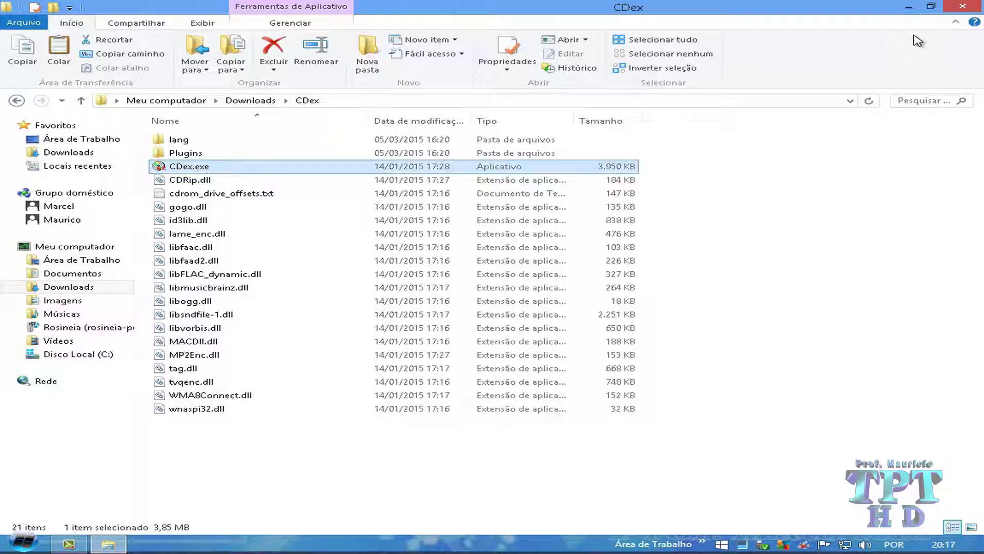
Return to Downloads, cut the CDex folder, and close the Downloads window.
left_click(15, 101)
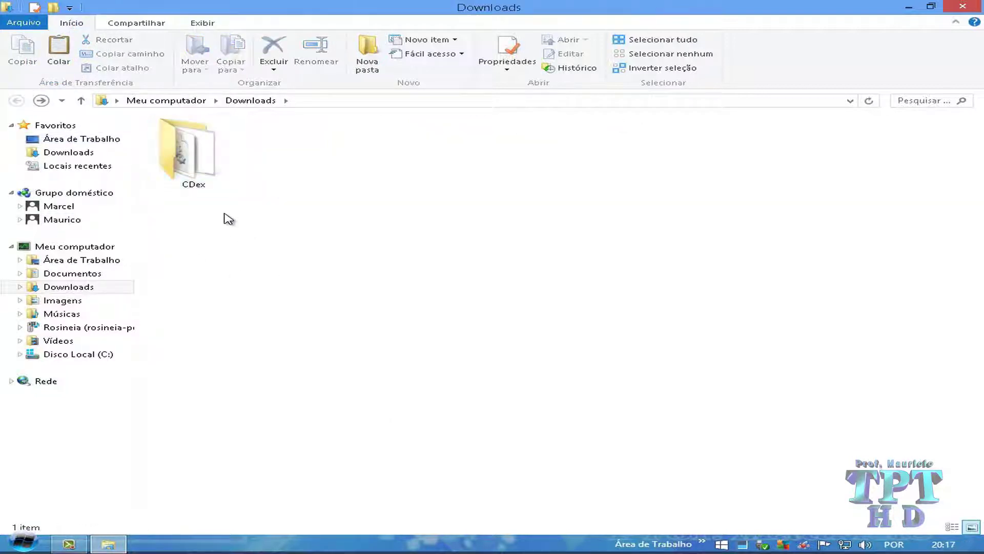
left_click(193, 172)
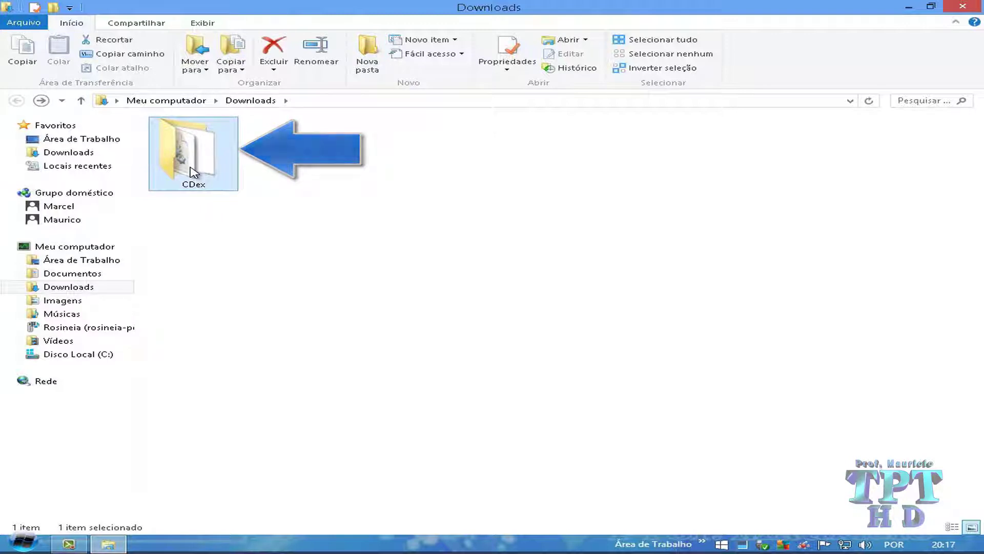
right_click(191, 167)
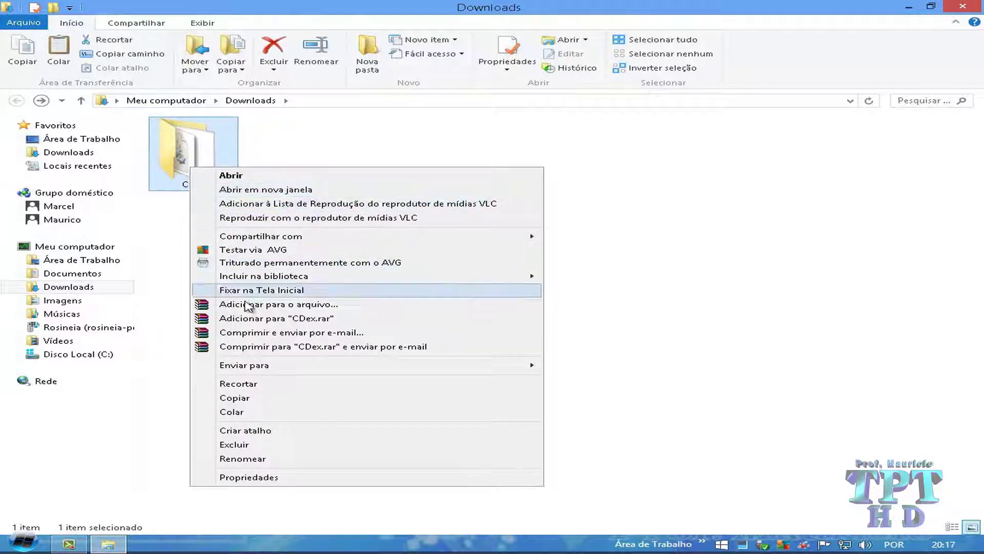
left_click(262, 388)
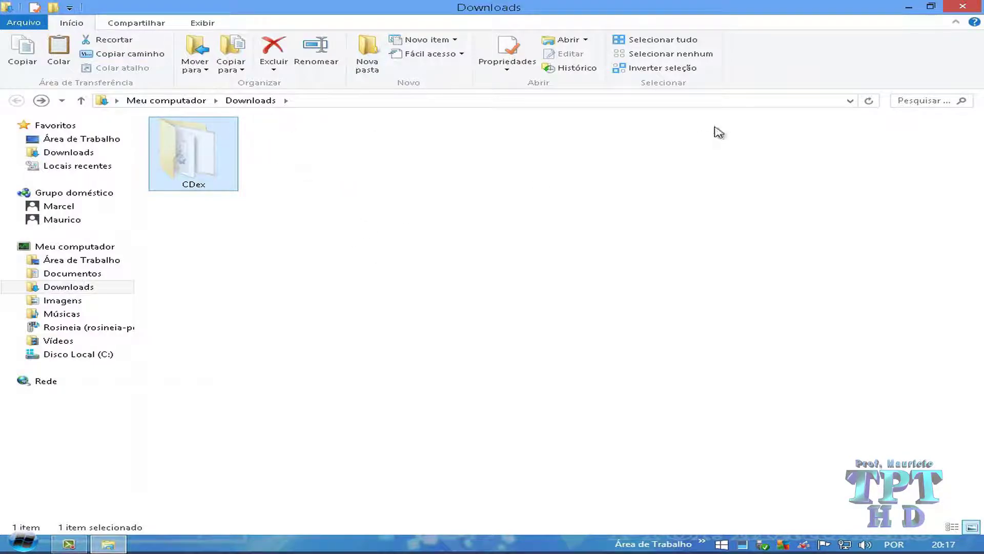
left_click(964, 6)
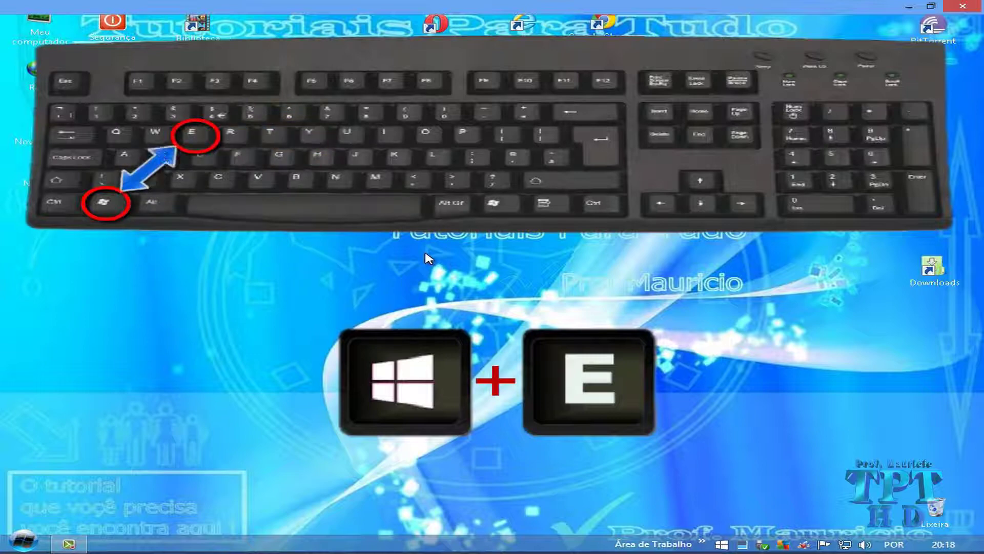
Paste the cut CDex folder into Arquivos de Programas (x86) on Disco Local (C:).
key("super+e")
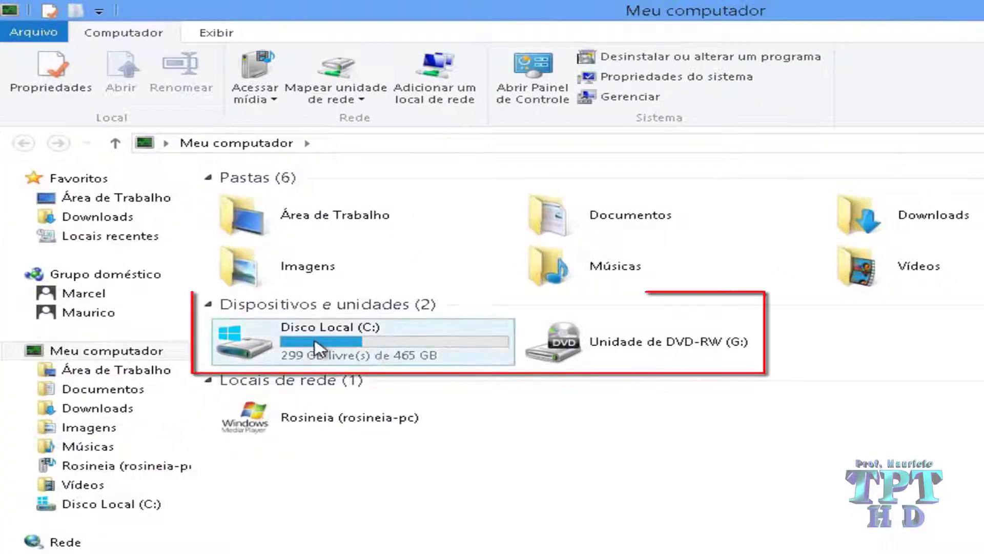
left_click(210, 306)
left_click(210, 305)
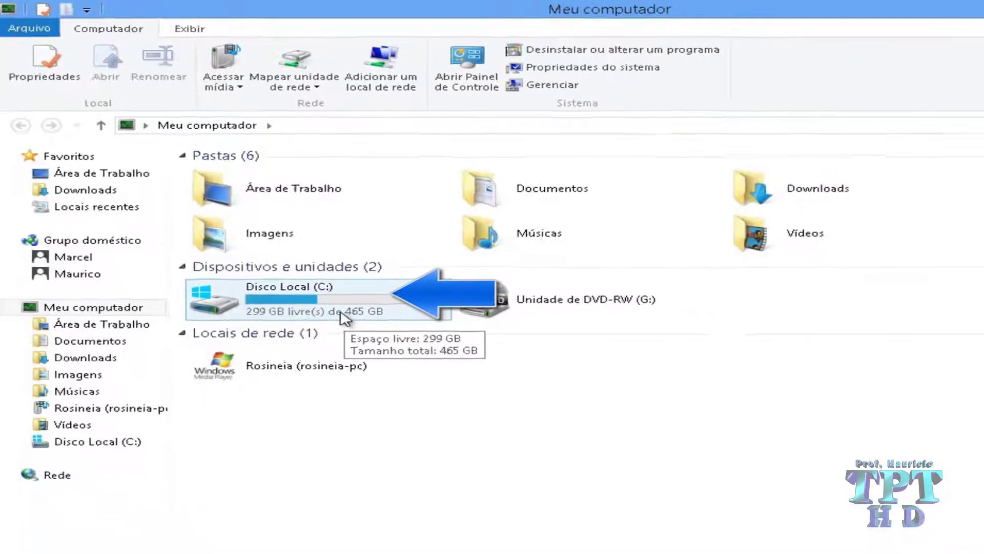
double_click(397, 365)
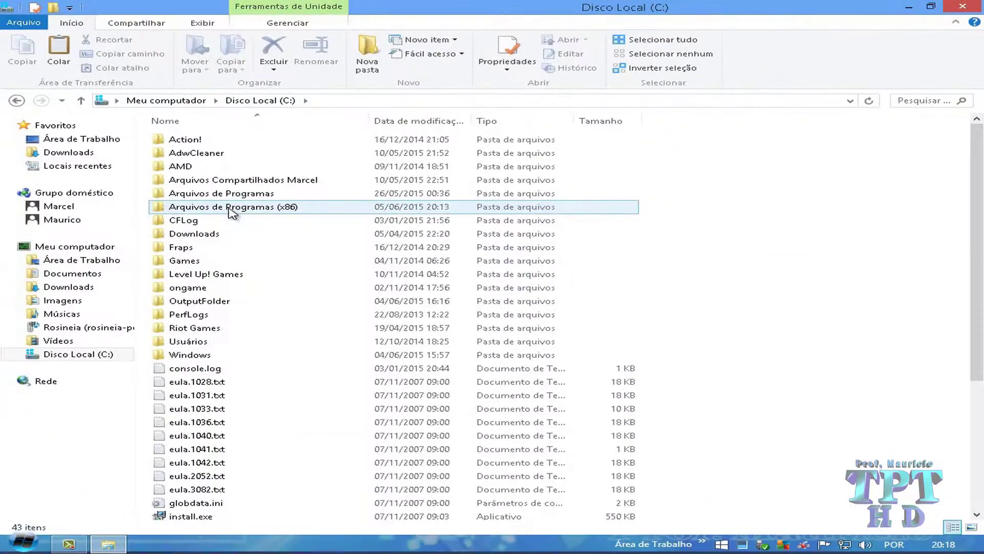
double_click(231, 208)
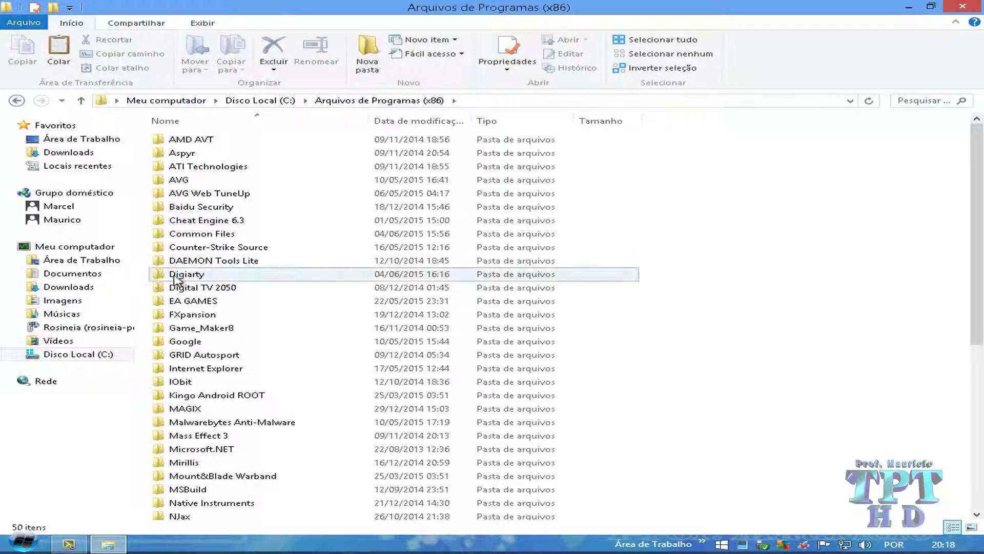
right_click(727, 290)
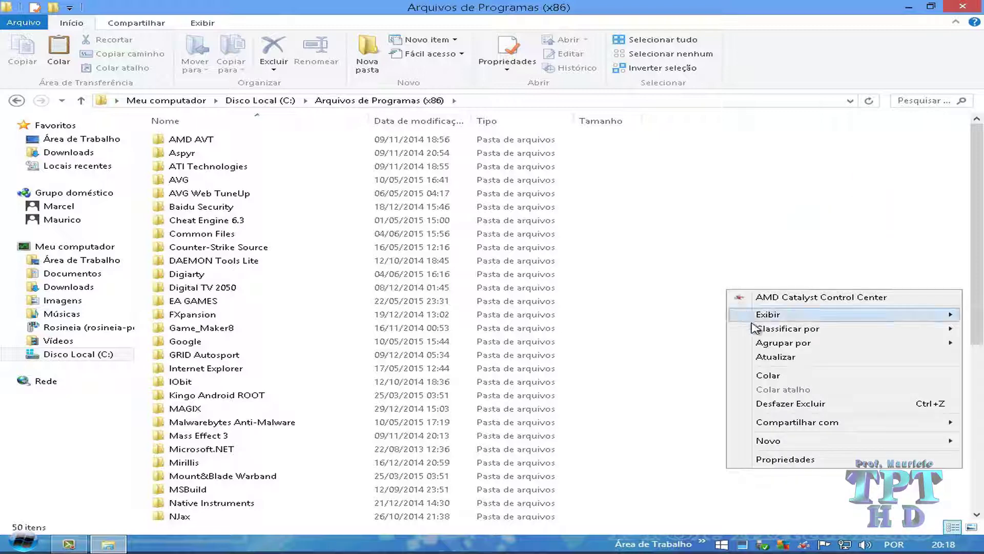
left_click(788, 378)
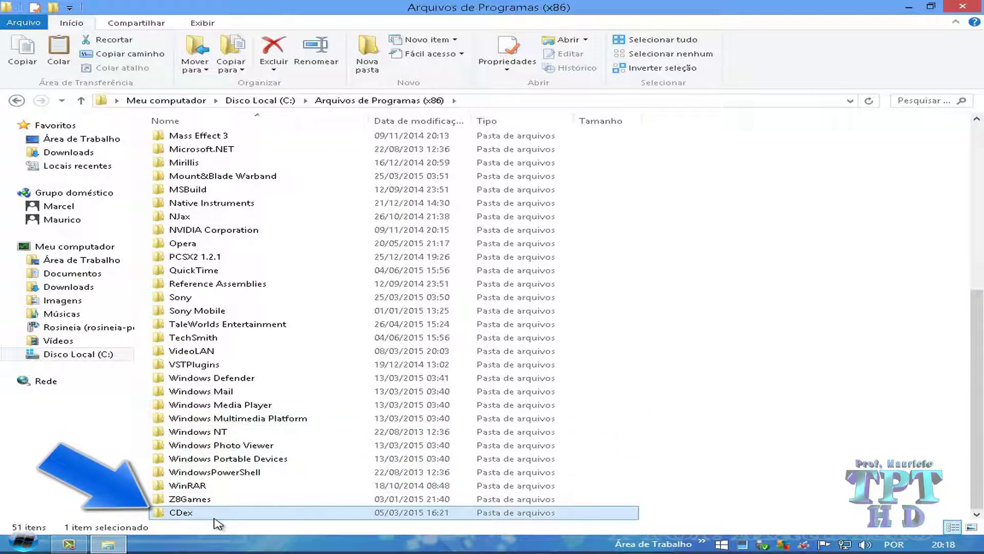
Create a desktop shortcut for CDex.exe from the CDex folder in Arquivos de Programas (x86), and close the folder window.
mouse_move(213, 519)
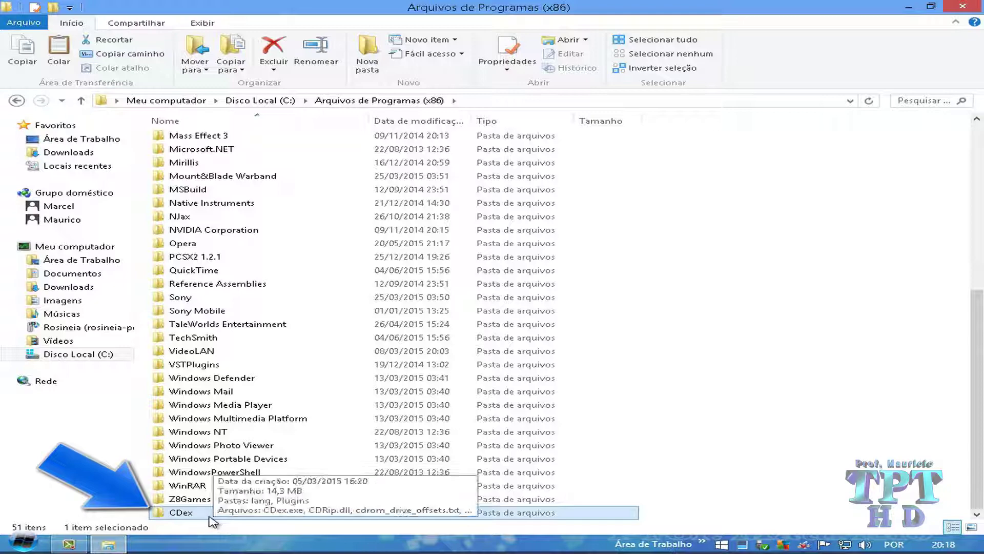
double_click(213, 515)
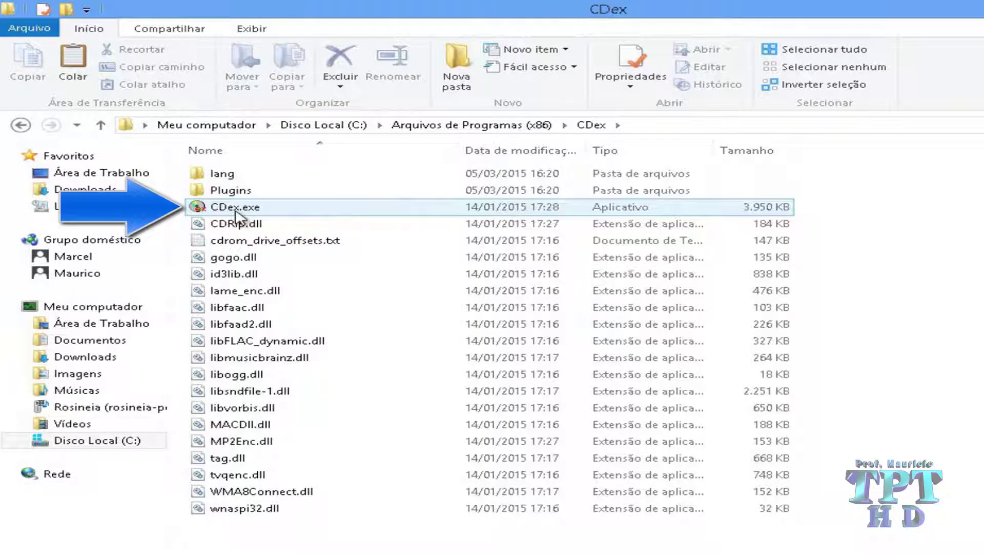
left_click(236, 210)
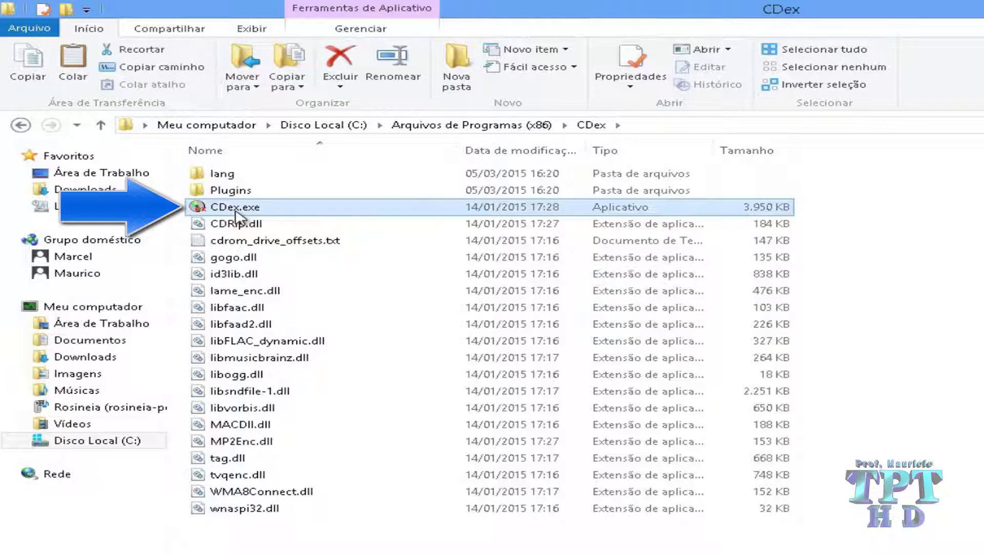
right_click(235, 210)
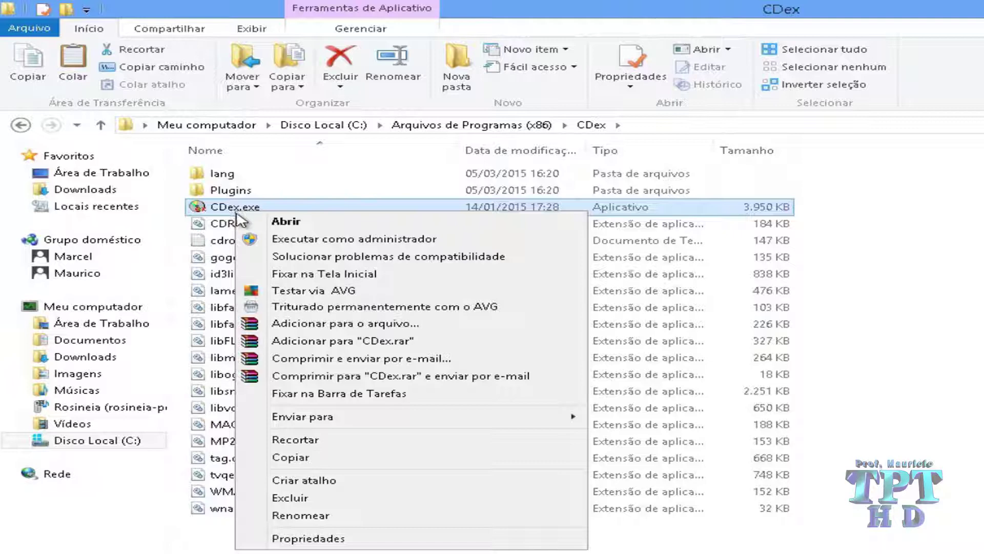
left_click(447, 426)
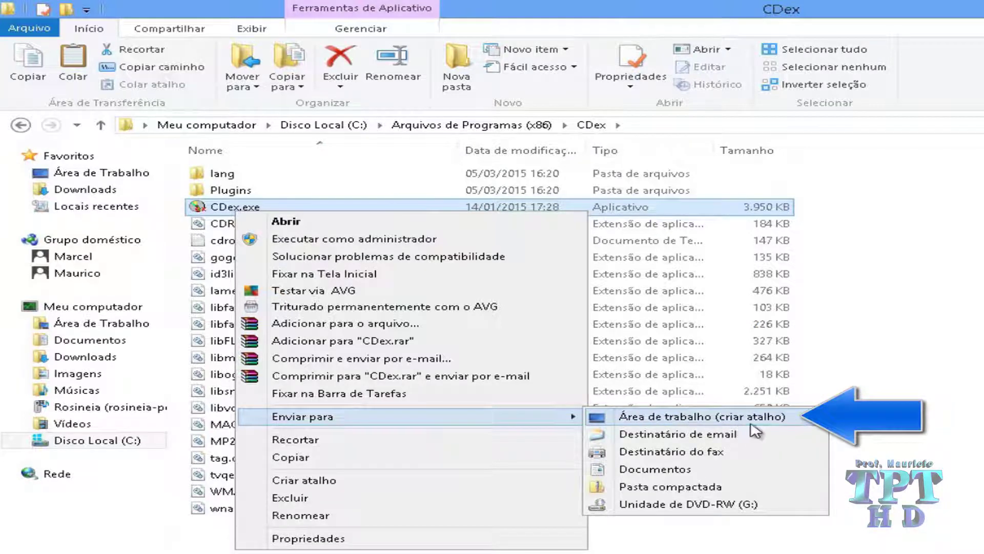
left_click(727, 418)
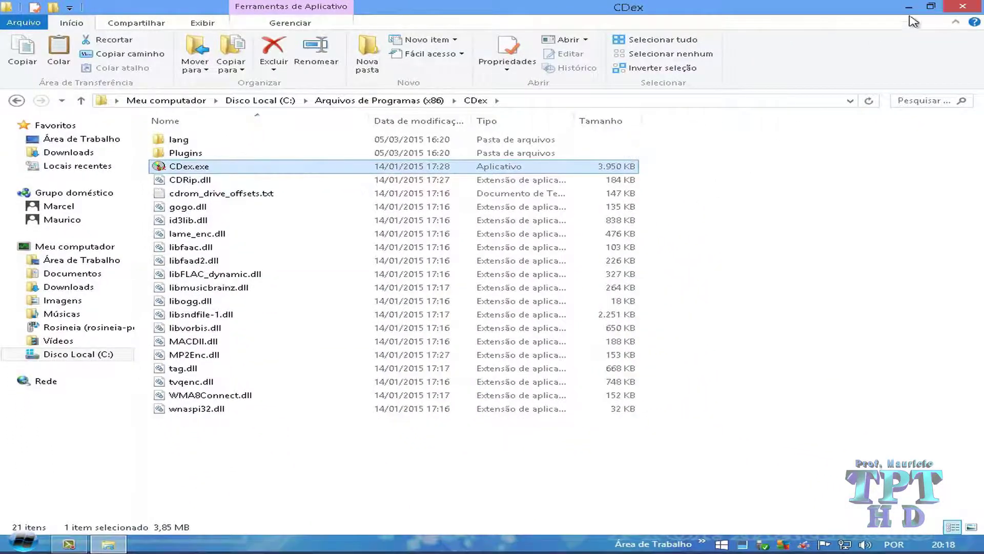
left_click(919, 6)
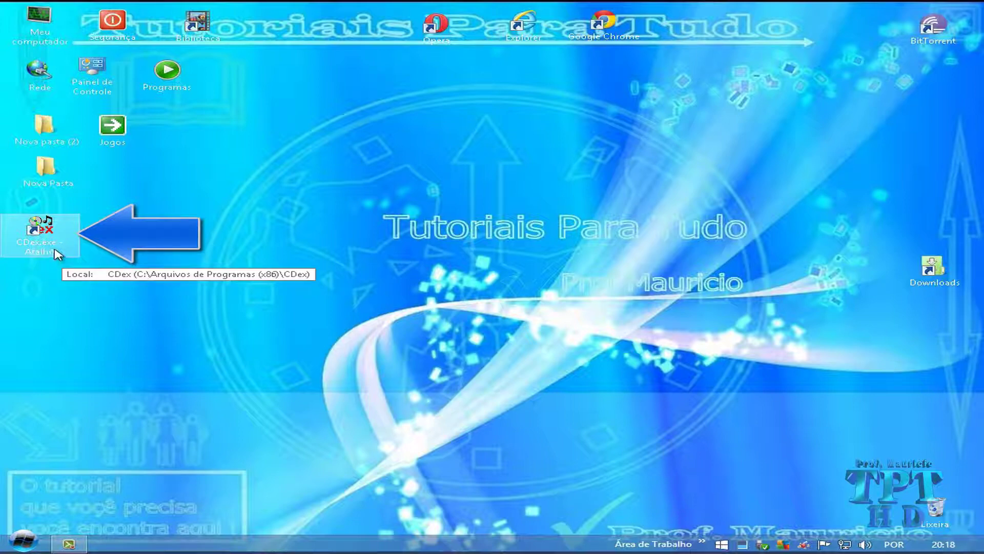
Launch CDex from its desktop shortcut and check the available CD drives, keeping TSSTcorpCDDVDW SH-222AB selected.
double_click(41, 230)
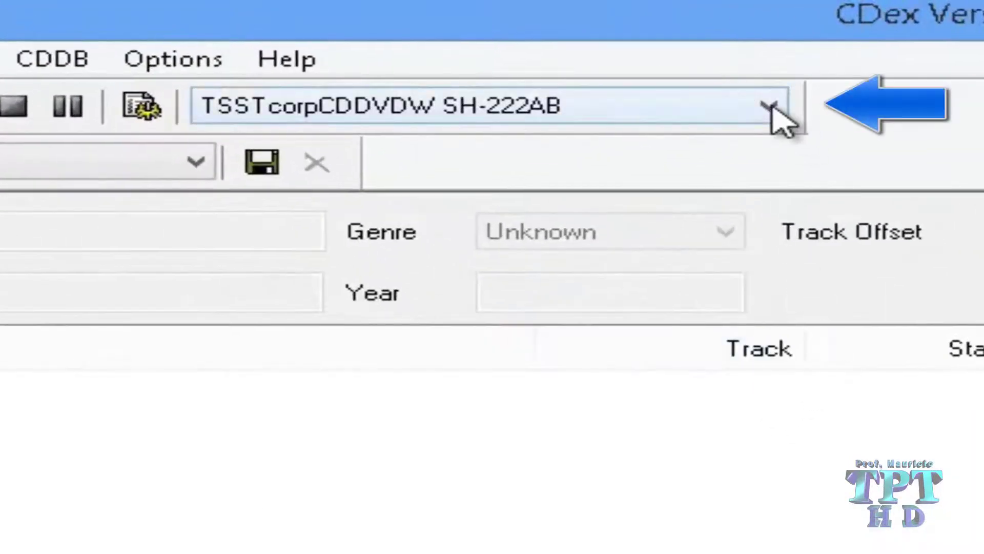
left_click(771, 107)
left_click(761, 105)
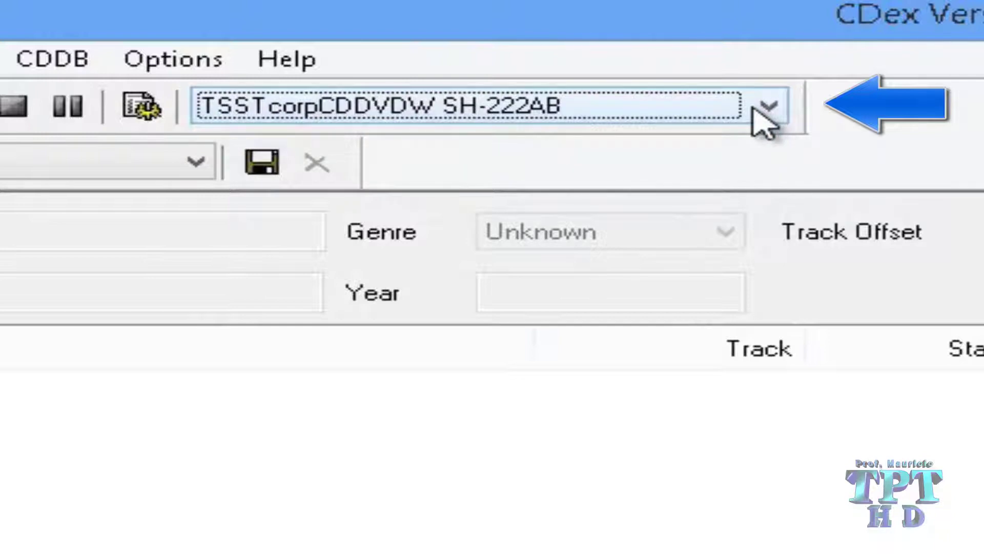
left_click(766, 110)
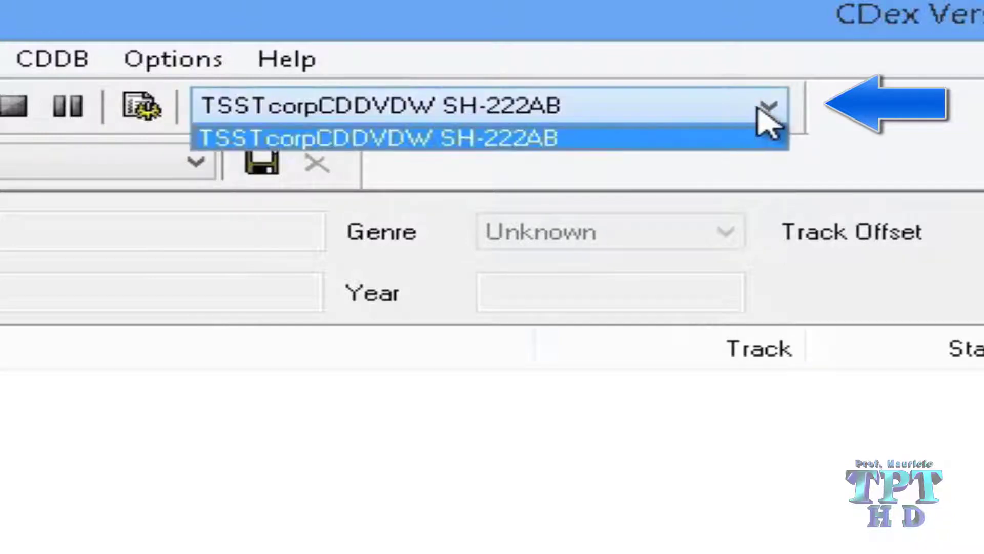
left_click(770, 108)
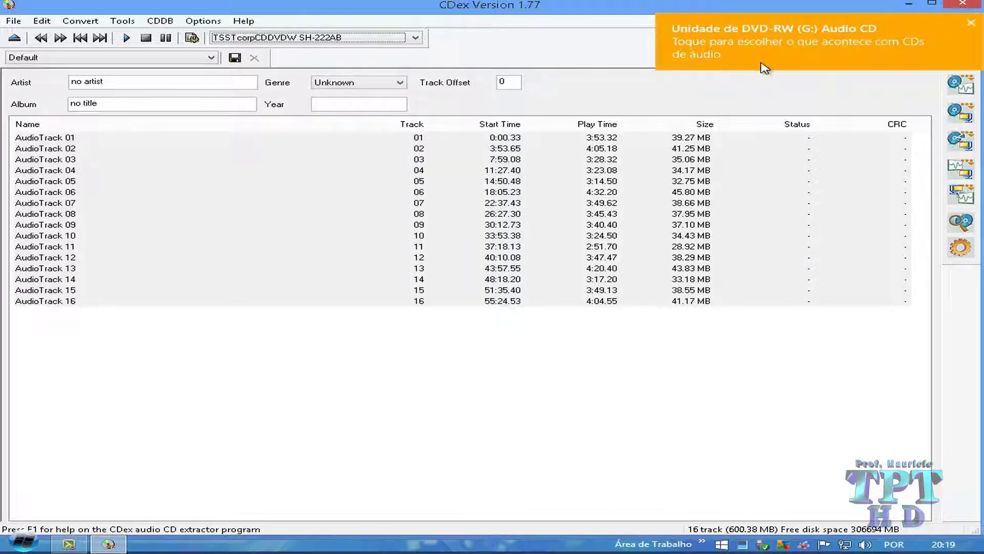
left_click(254, 346)
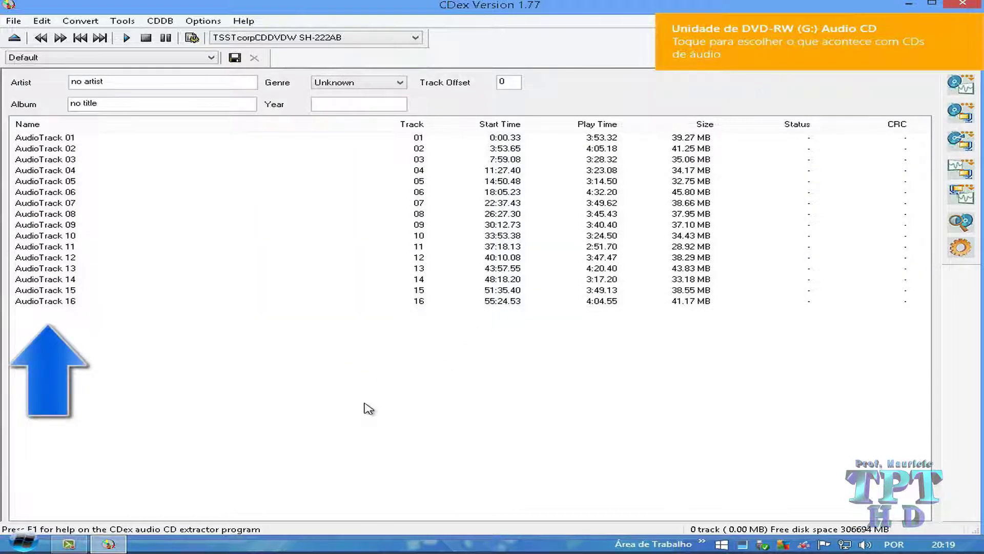
left_click_drag(361, 393, 123, 125)
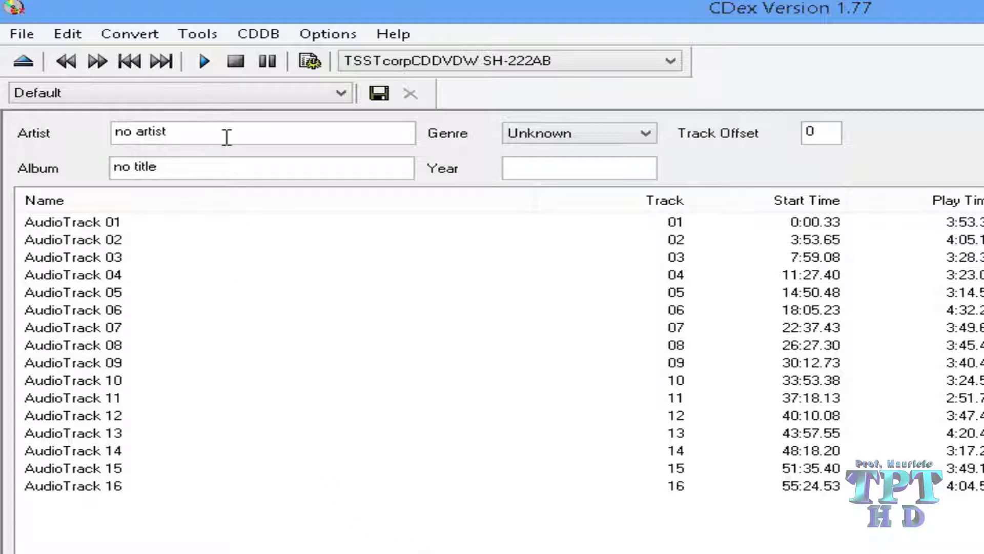
Set the CD's artist to REM and its album title to As Melhores.
left_click_drag(219, 136, 88, 136)
type("RE")
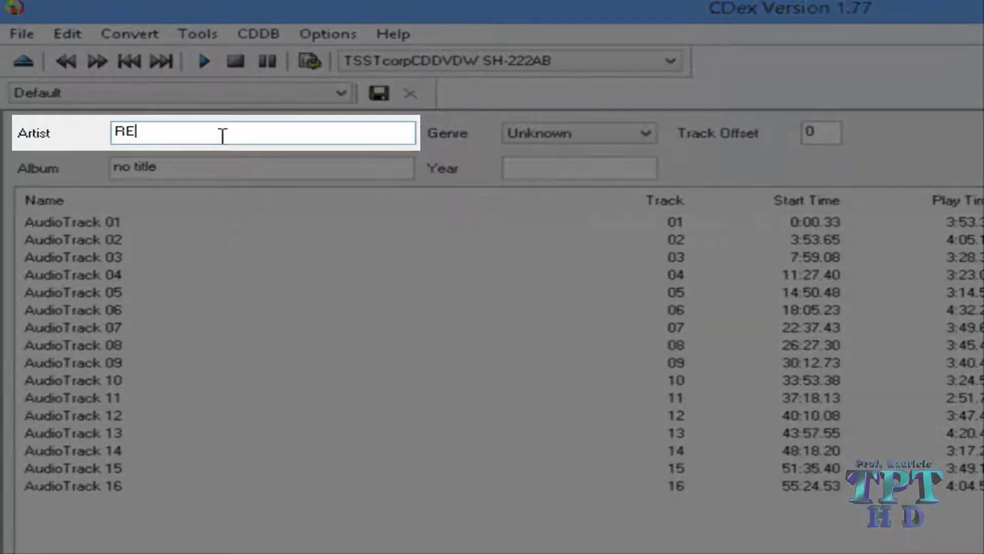
type("M")
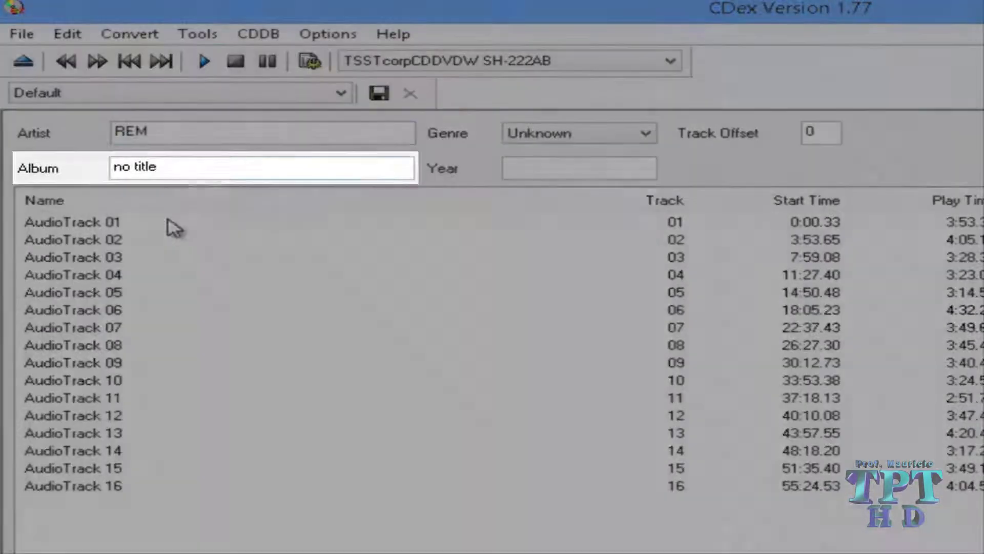
left_click_drag(184, 169, 99, 169)
type("As")
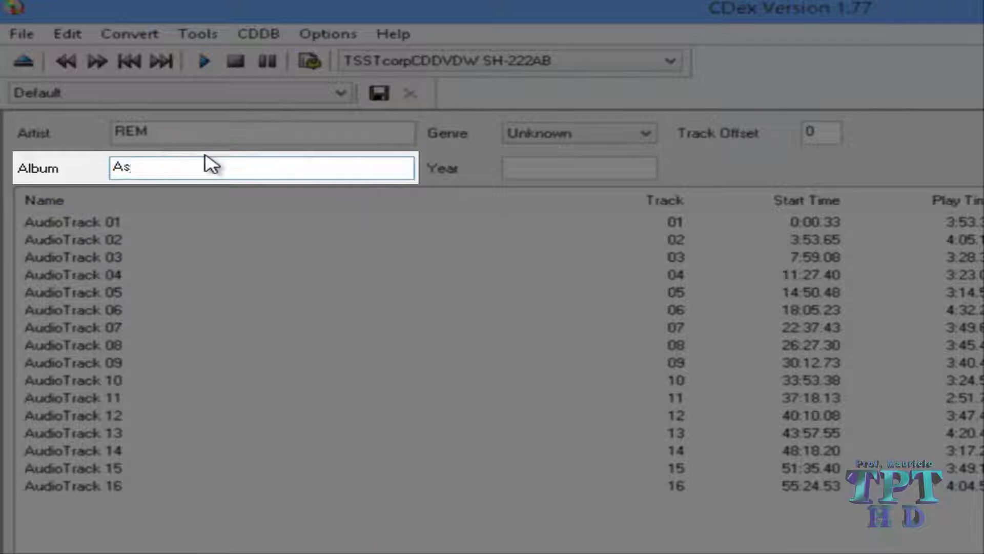
type(" Melhores")
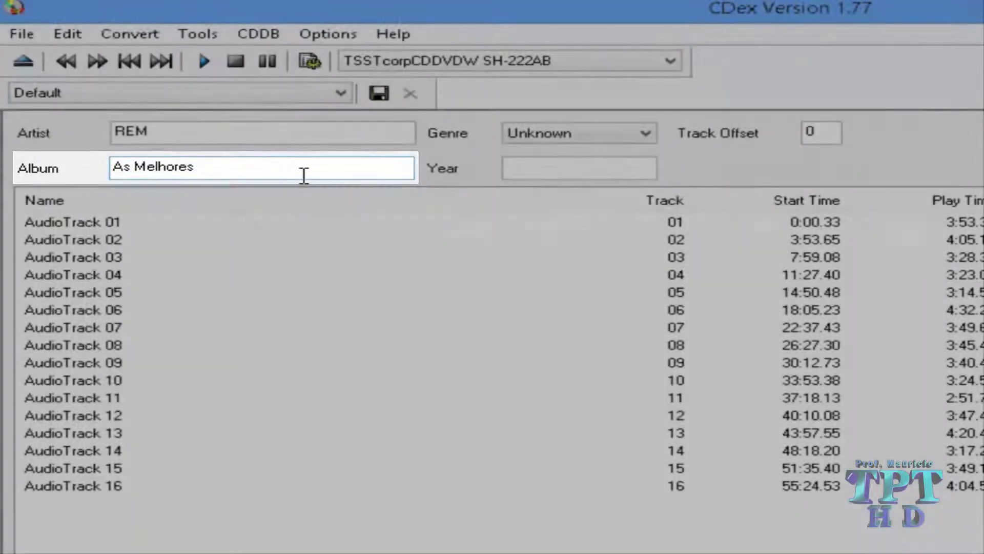
Set the CD's genre to Rock & Roll and its year to 1991.
left_click(645, 137)
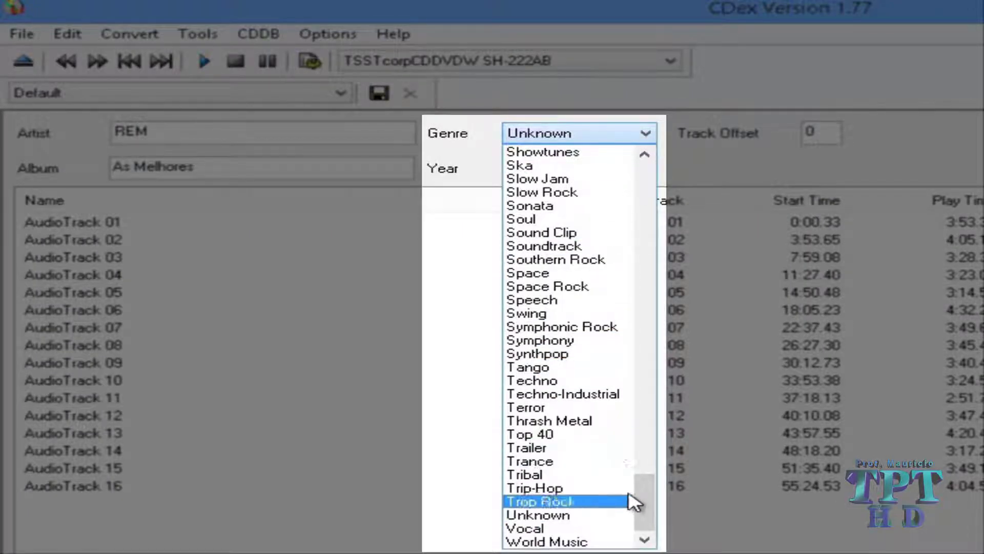
left_click_drag(645, 505, 647, 472)
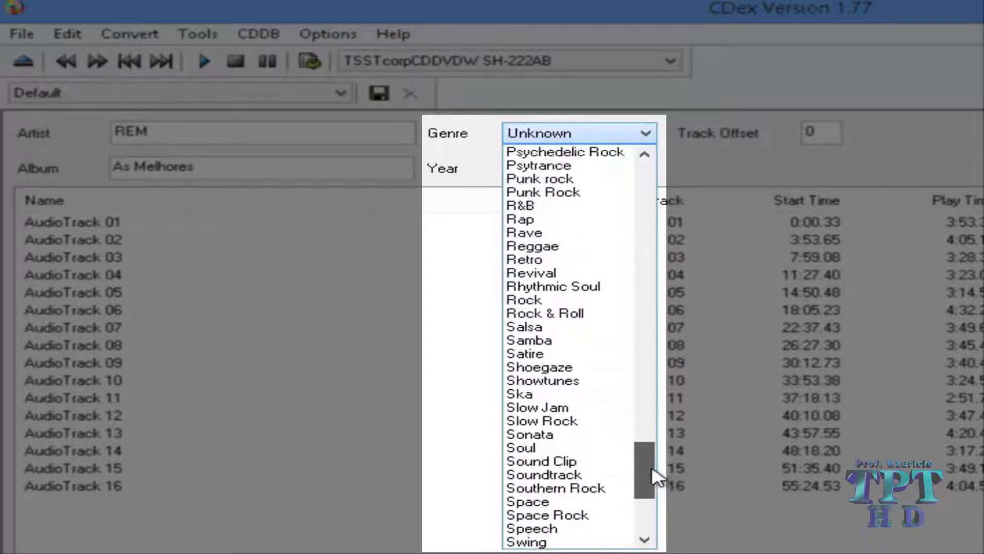
left_click(594, 319)
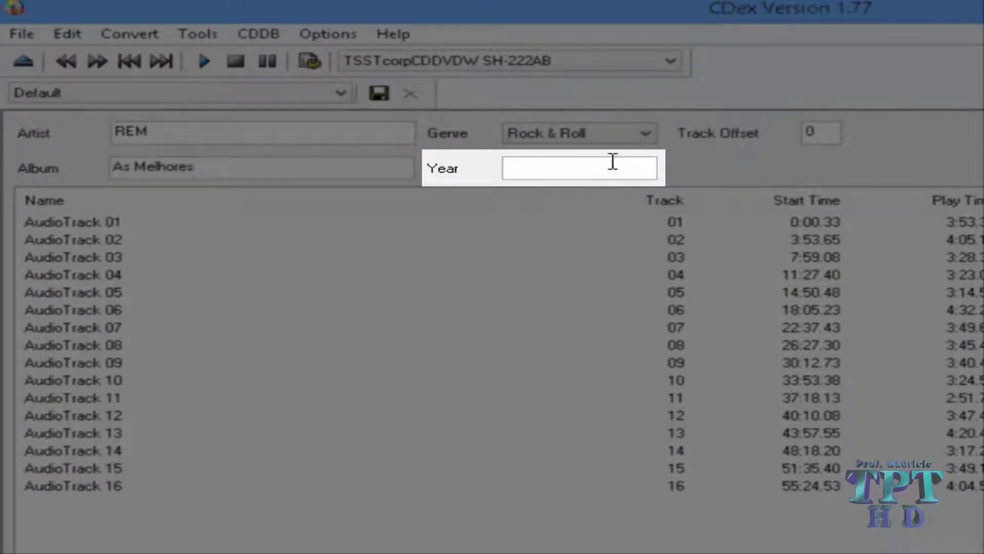
left_click(611, 168)
type("1991")
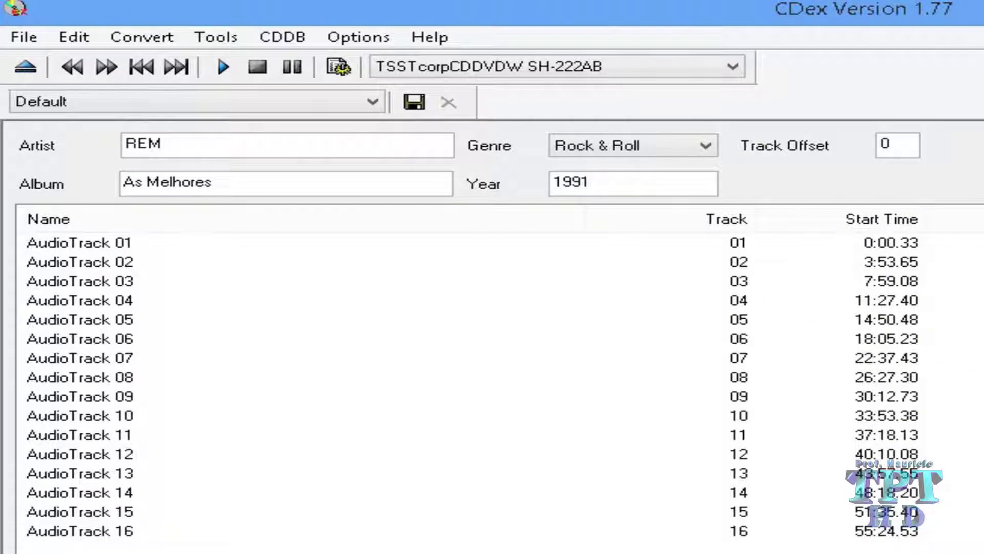
Rename AudioTrack 01 as Musica 1.
left_click(116, 247)
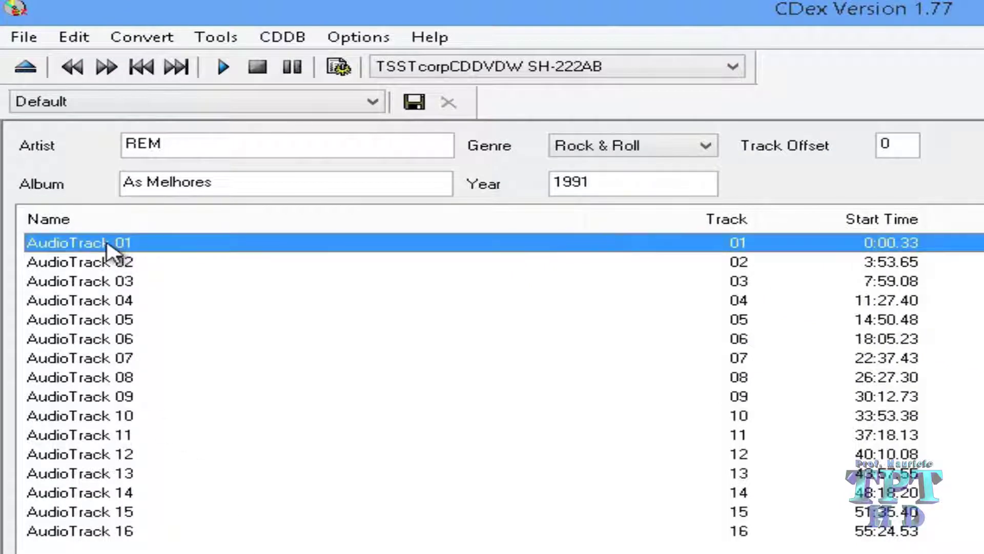
right_click(108, 245)
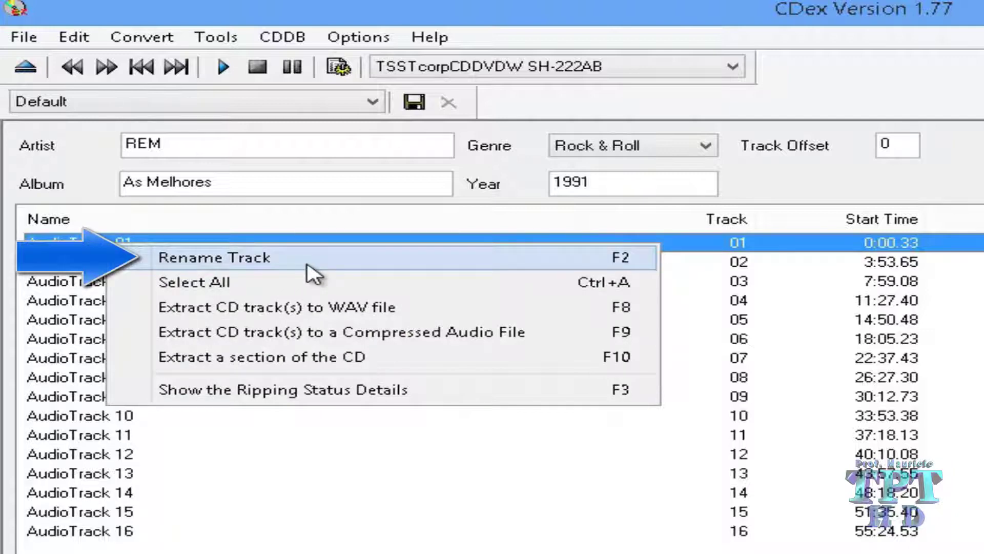
left_click(308, 264)
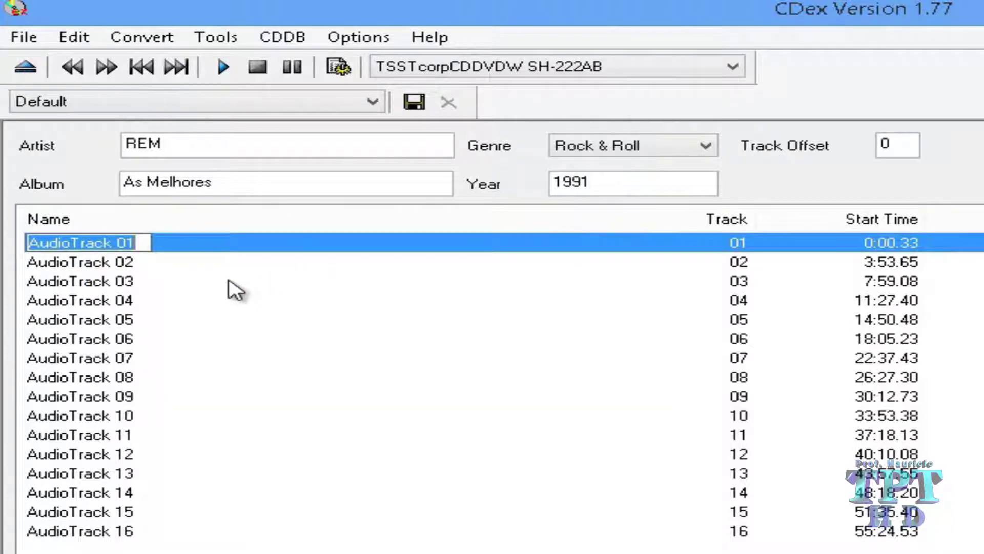
key("BackSpace")
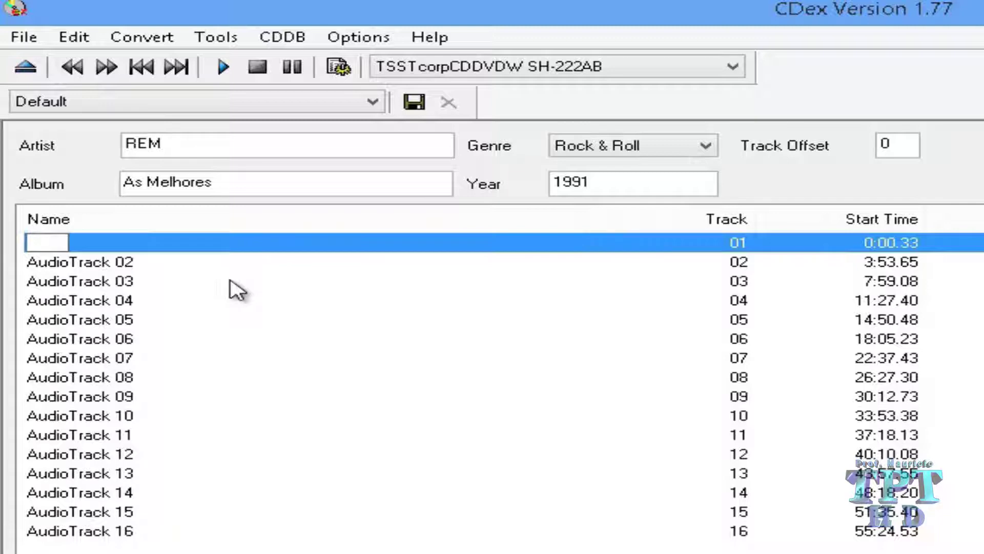
type("Musi")
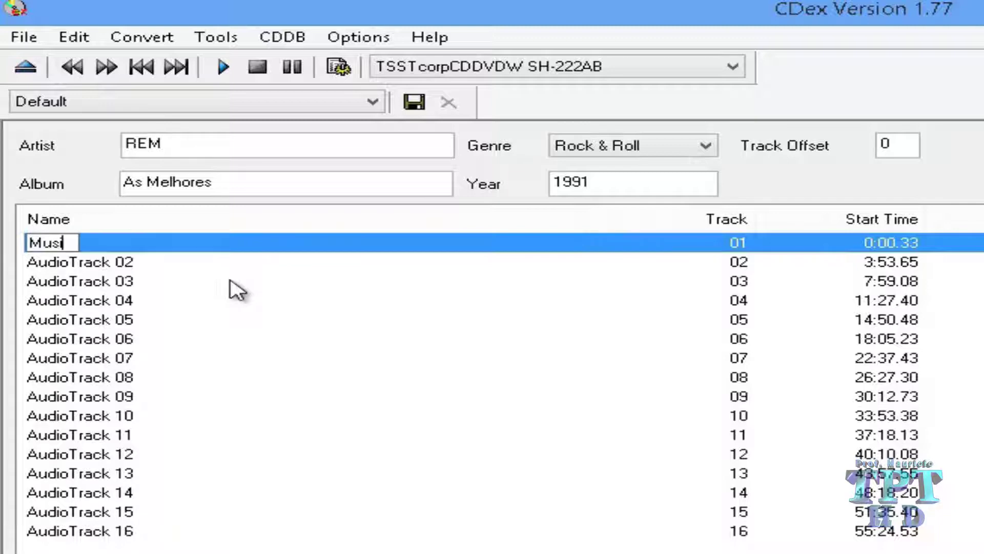
type("ca 1")
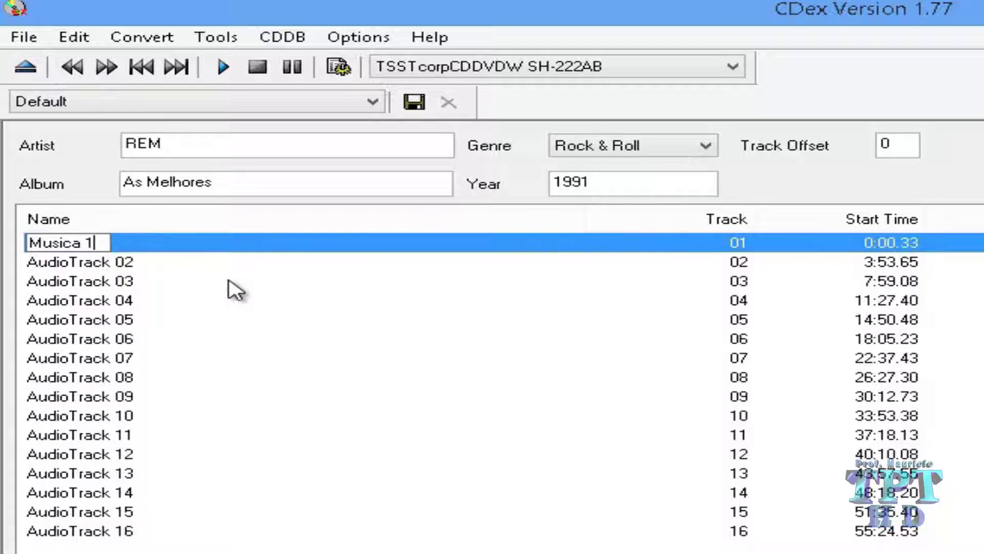
Rename AudioTrack 02 as Musica 2 and clear the track selection.
key("Down")
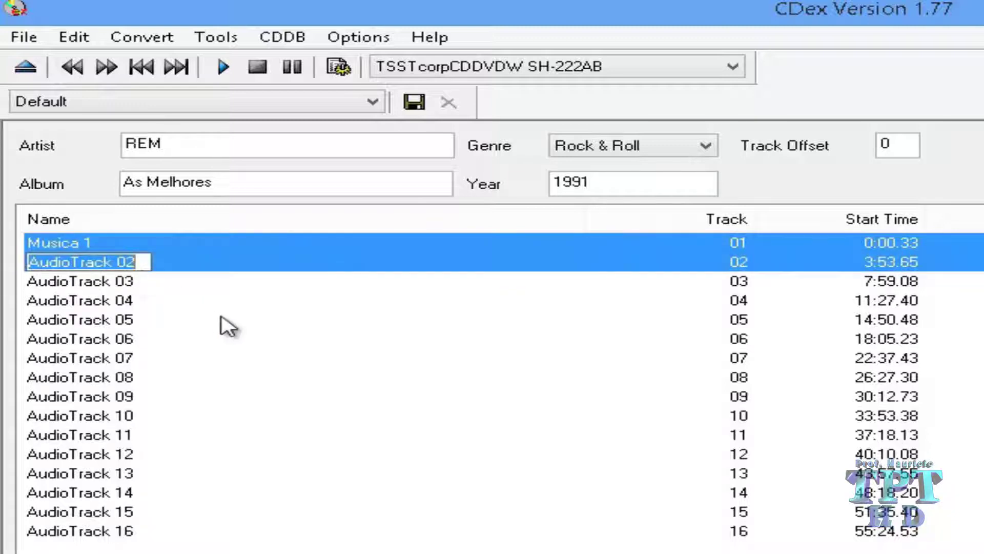
type("Musica 2")
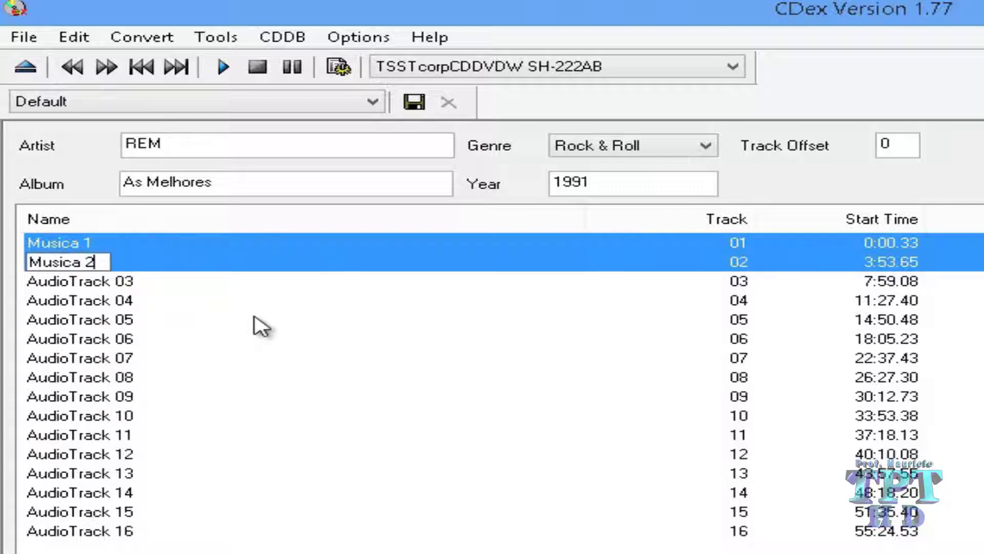
key("Down")
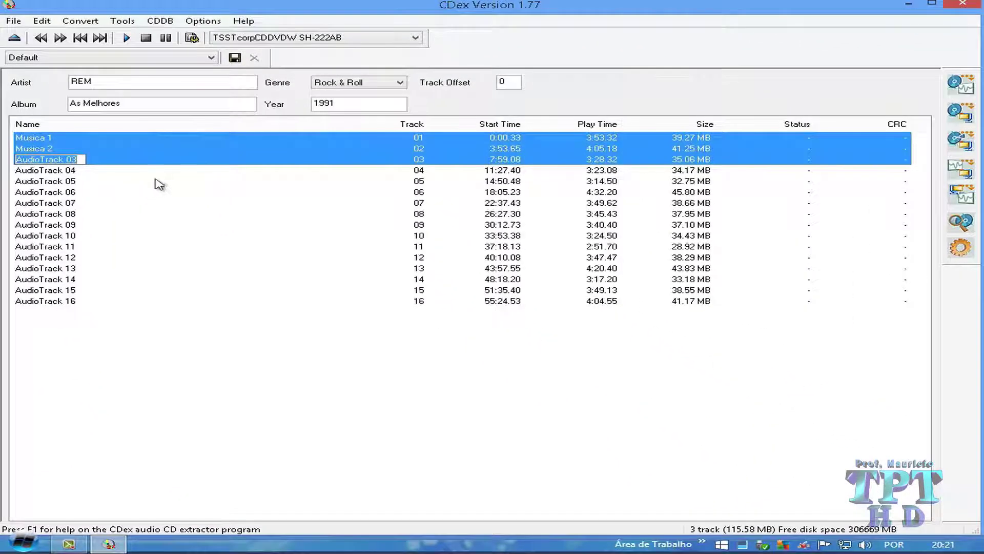
left_click(128, 345)
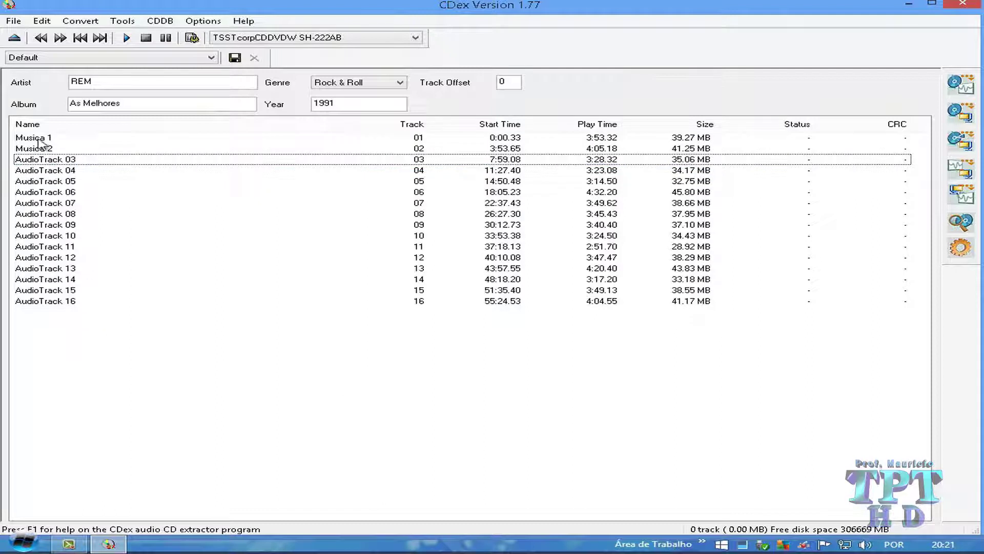
left_click(42, 138)
left_click(51, 159)
right_click(56, 161)
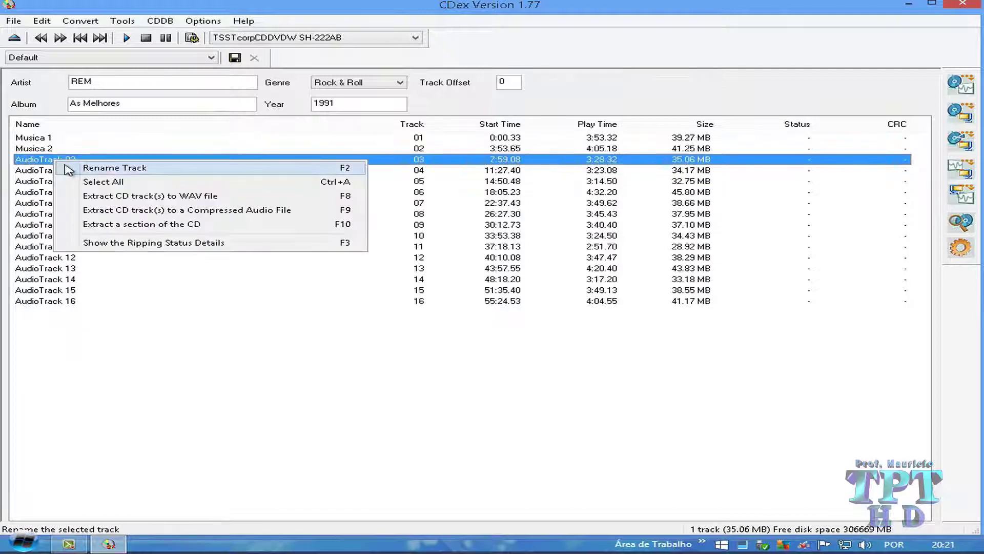
left_click(194, 351)
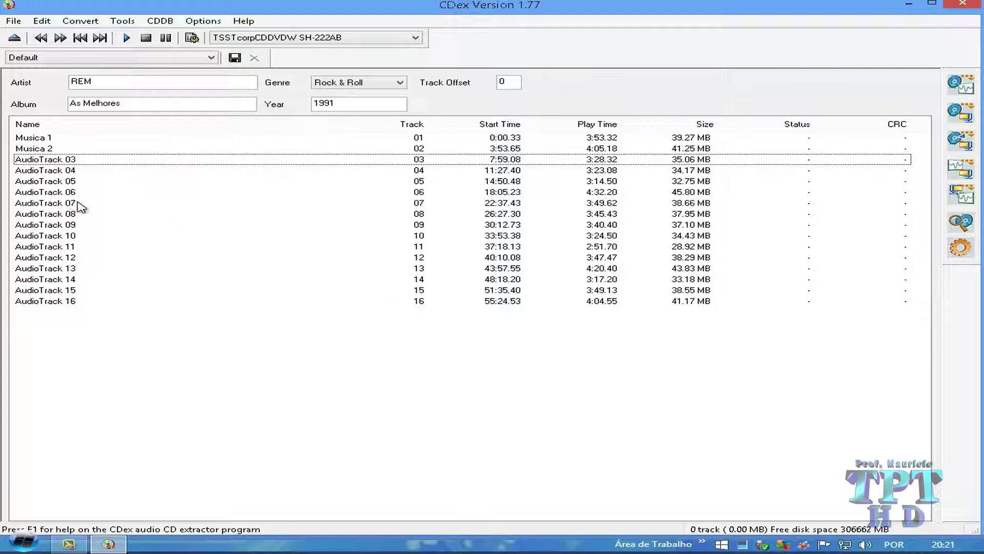
left_click_drag(131, 352, 69, 137)
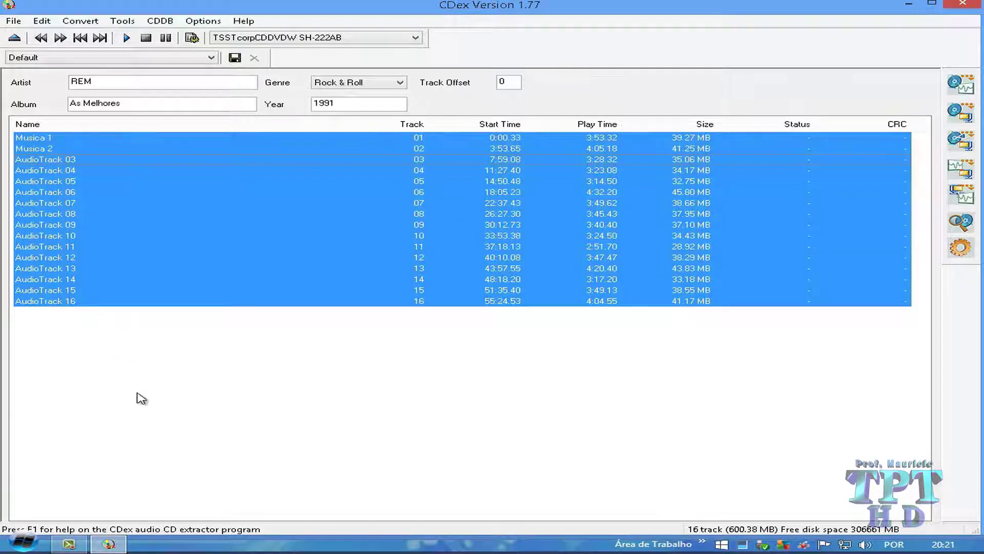
left_click_drag(139, 393, 67, 239)
left_click(173, 375)
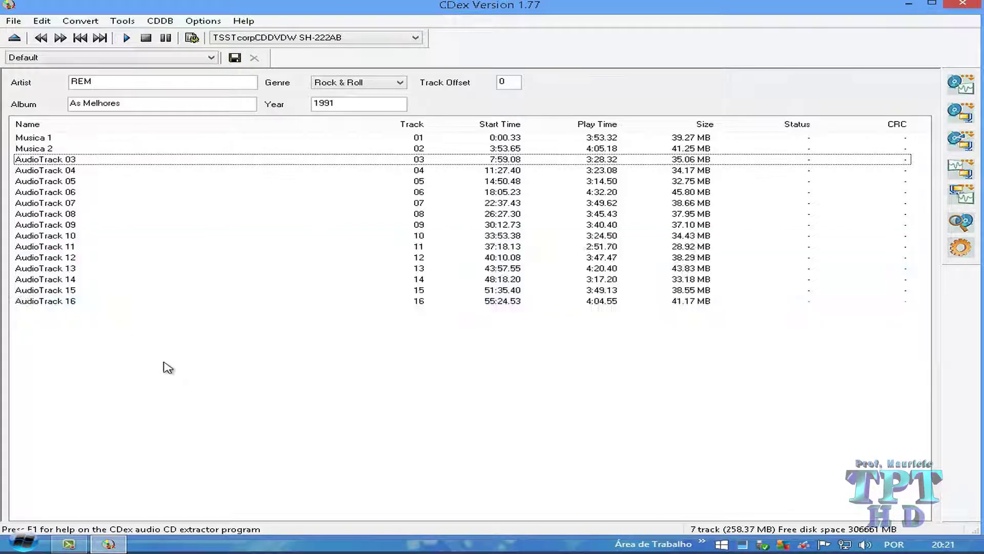
Select AudioTrack 11, extend the selection up to AudioTrack 07 and down to AudioTrack 15, and clear the selection.
left_click(66, 248)
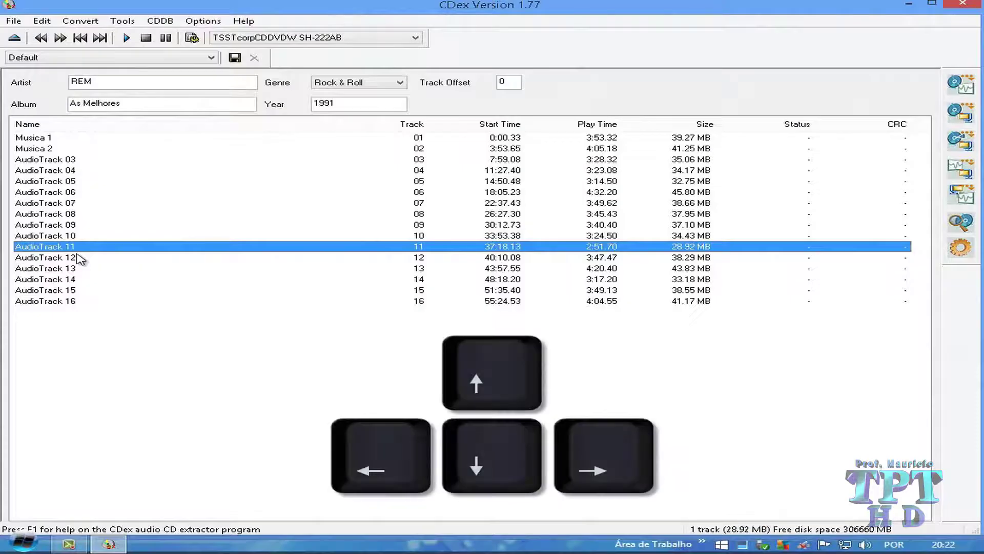
key("shift+Up")
key("shift+Up")
key("shift+Up")
key("shift+Up")
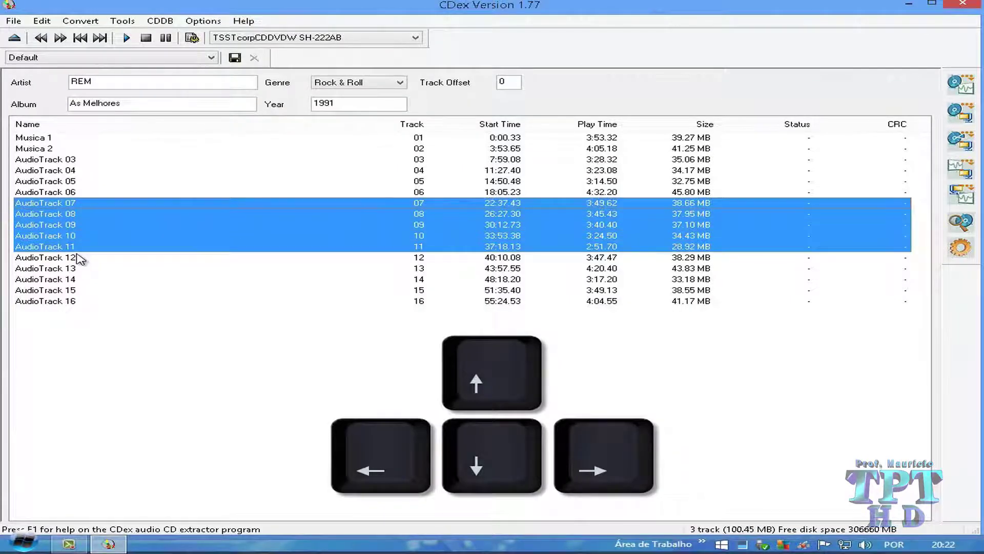
key("shift+Down")
key("shift+Down")
key("shift+Down")
key("shift+Down")
key("shift+Down")
key("shift+Down")
key("shift+Down")
key("shift+Down")
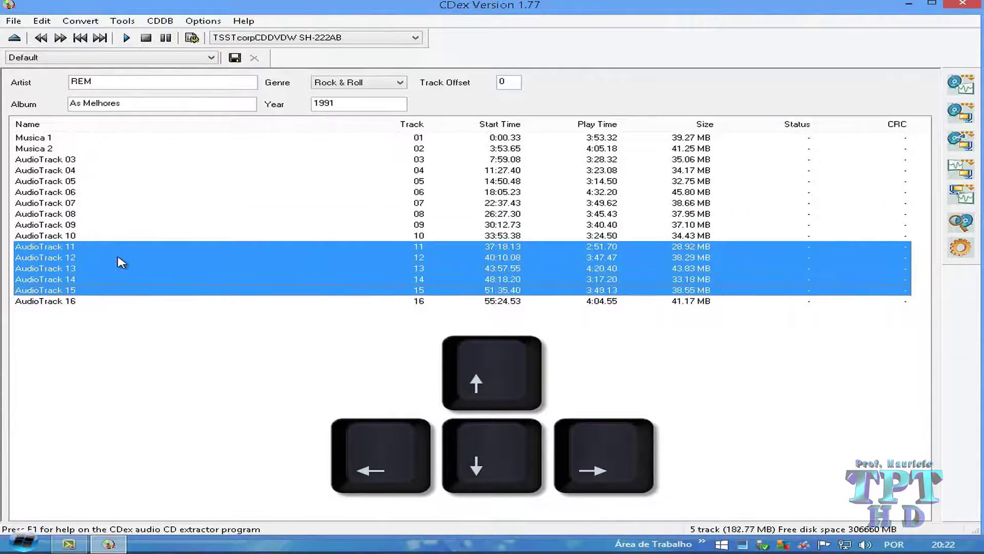
left_click(193, 387)
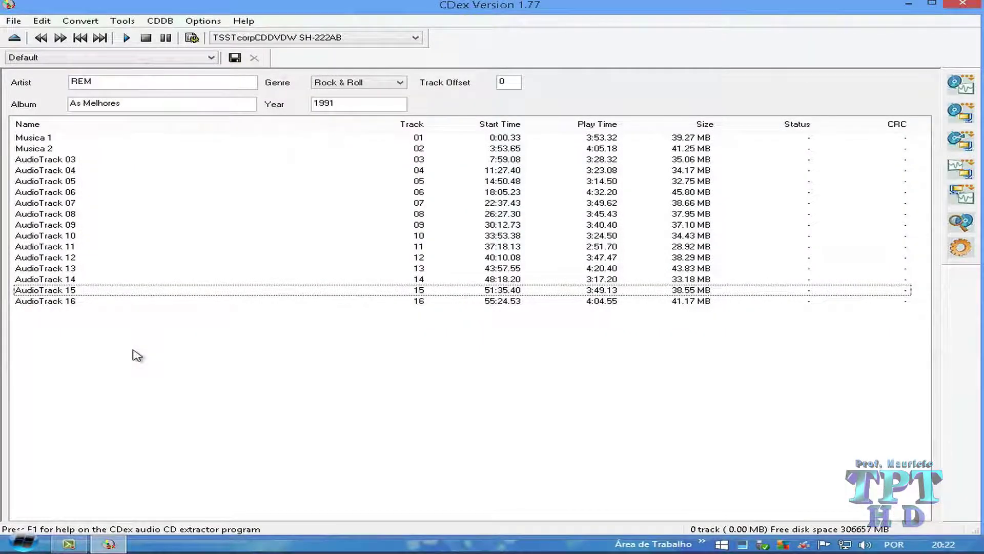
Select the non-adjacent tracks Musica 1, Musica 2 and AudioTracks 06, 09, 15 and 16 together, and clear the selection.
left_click(49, 140)
left_click(49, 142)
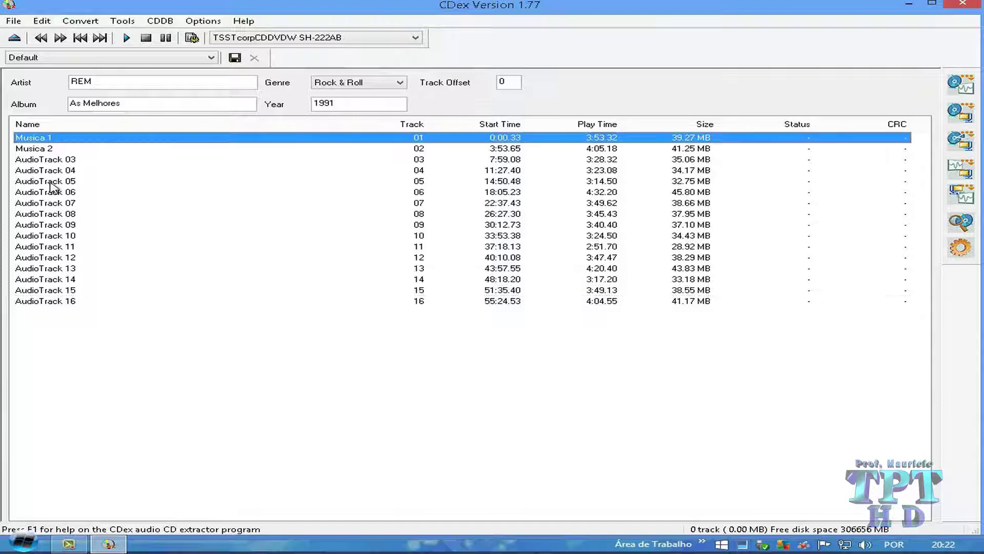
left_click(46, 149, "shift")
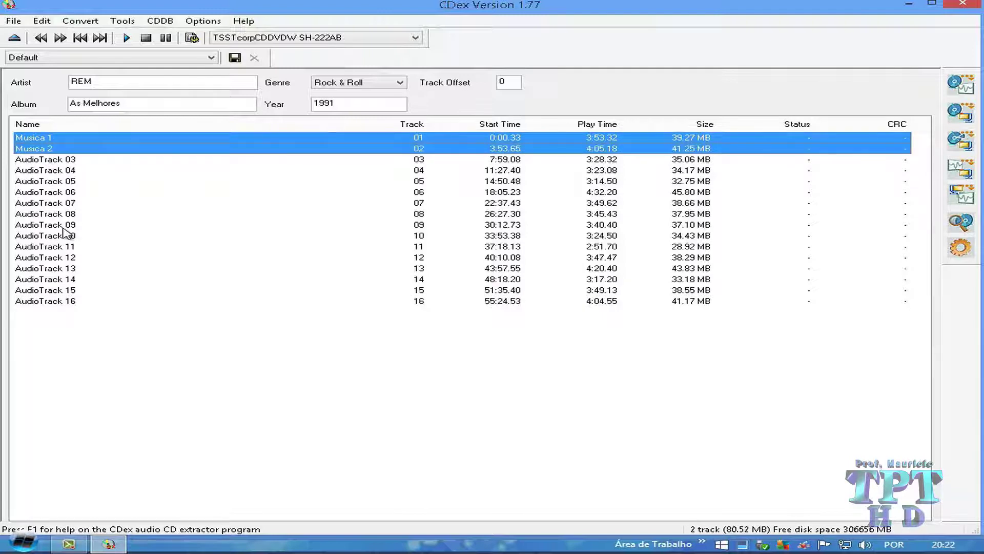
left_click(63, 226, "ctrl")
left_click(64, 290, "ctrl")
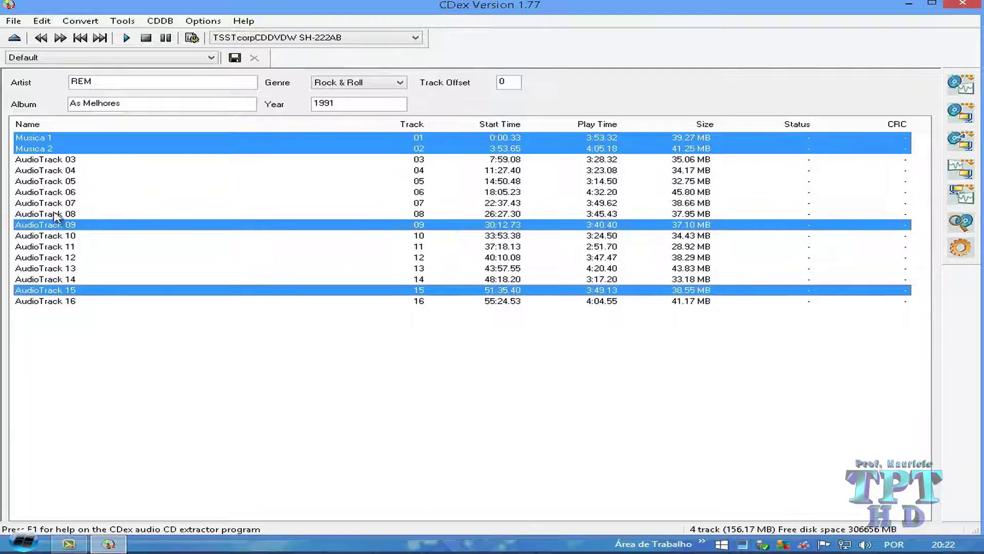
left_click(49, 195, "ctrl")
left_click(59, 301, "ctrl")
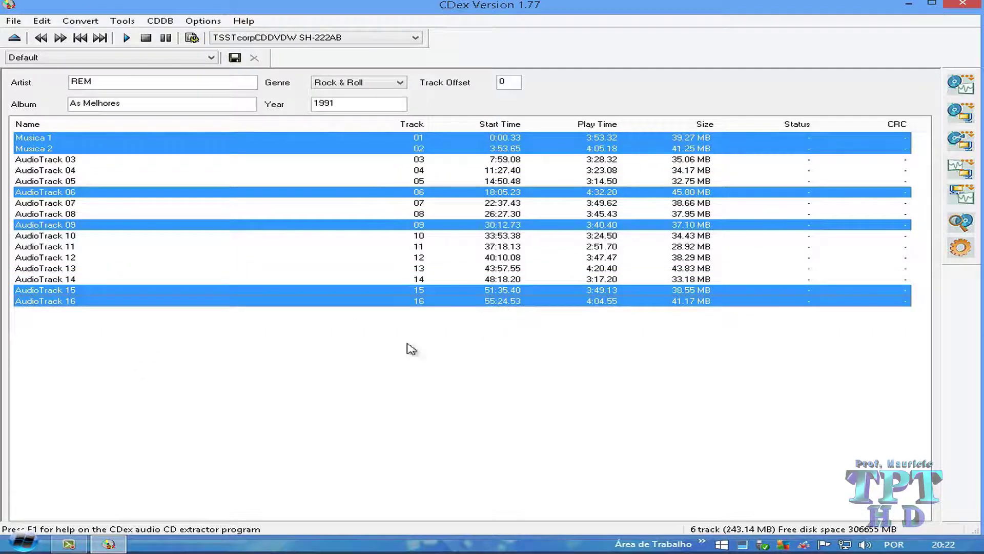
left_click(304, 348)
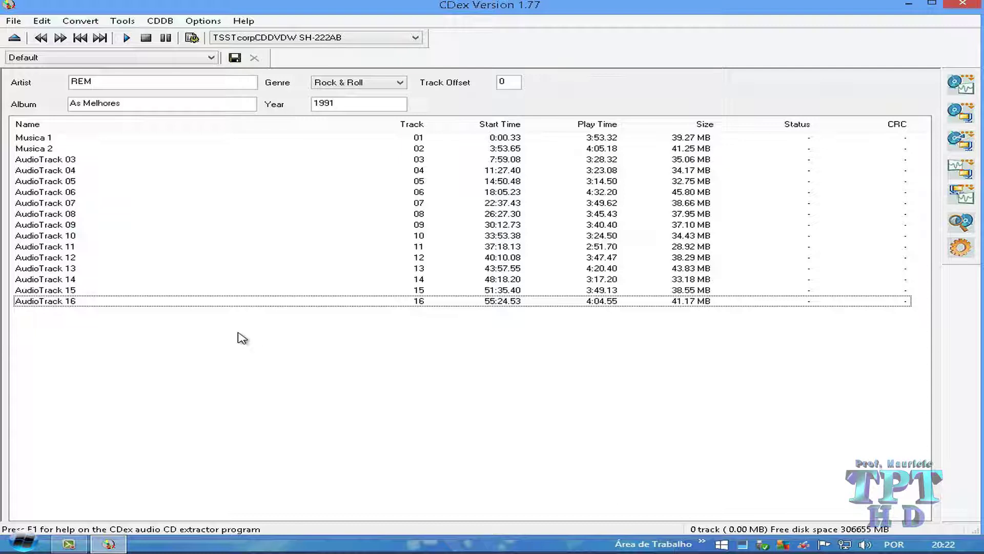
Select tracks Musica 1 and Musica 2 and extract them from the CD to WAV files.
left_click(12, 148)
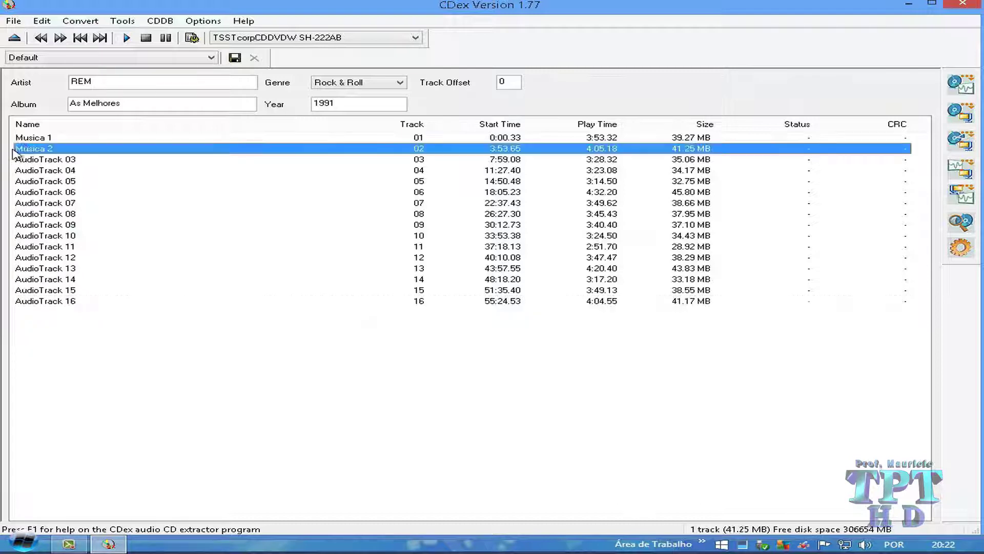
key("shift+Up")
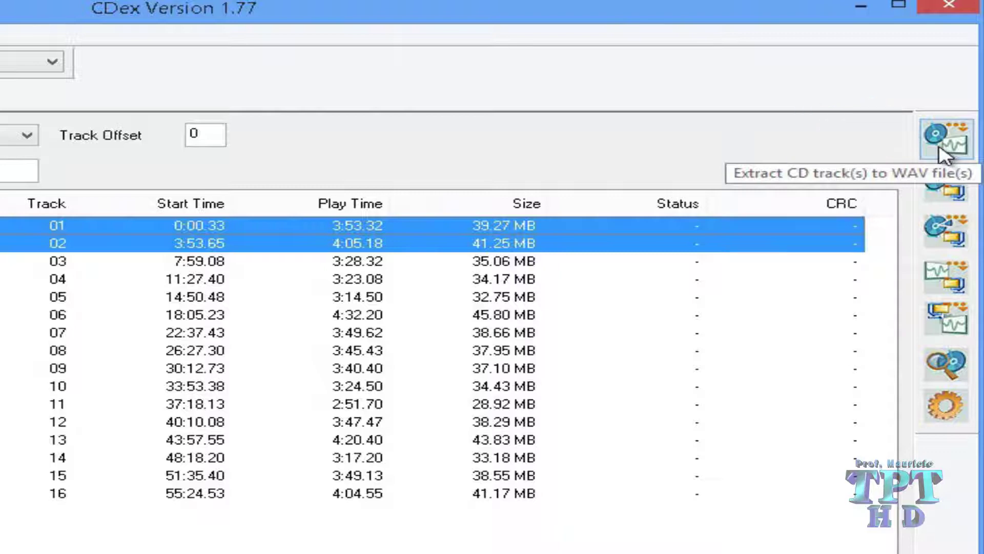
right_click(91, 247)
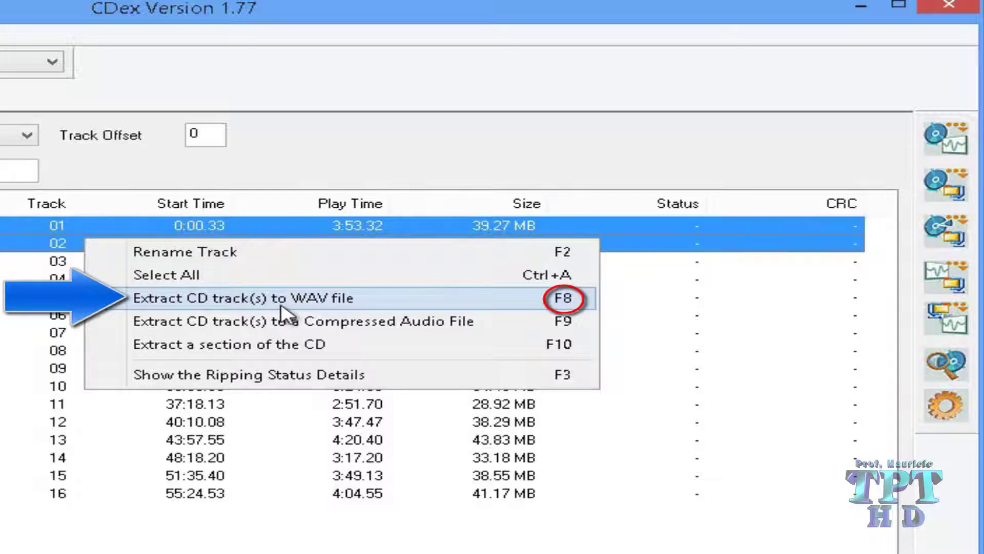
left_click(901, 162)
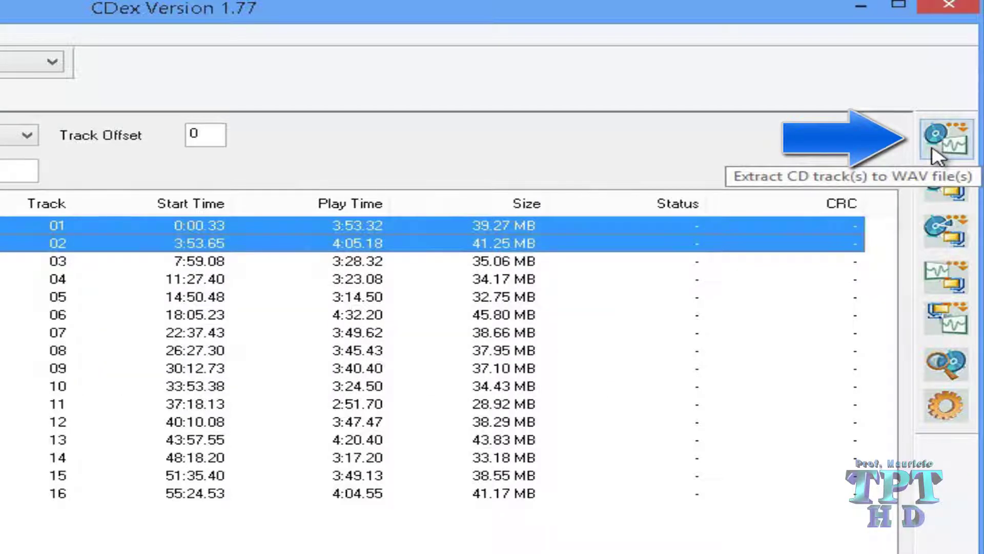
left_click(937, 149)
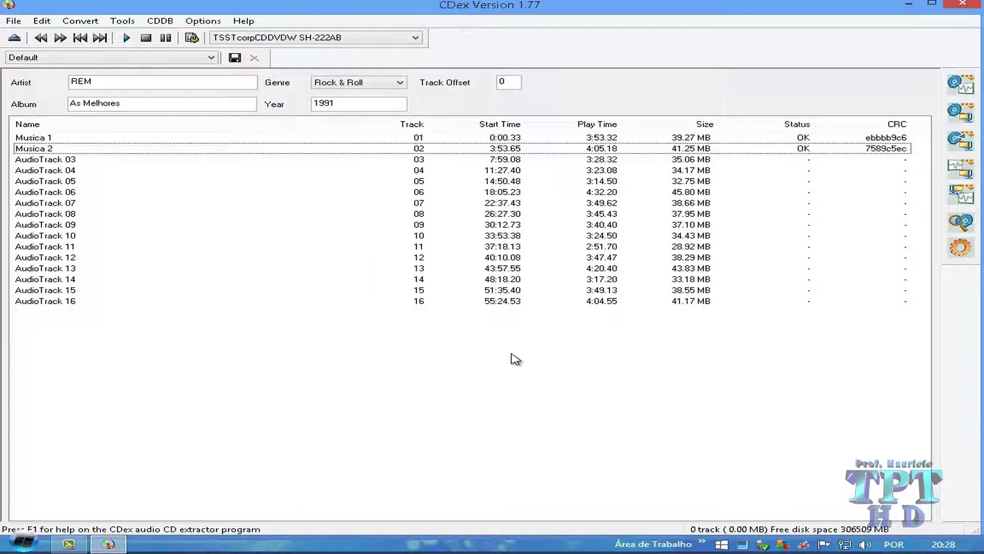
Close CDex and open the As Melhores folder inside the REM folder of the Músicas library in File Explorer.
left_click(964, 7)
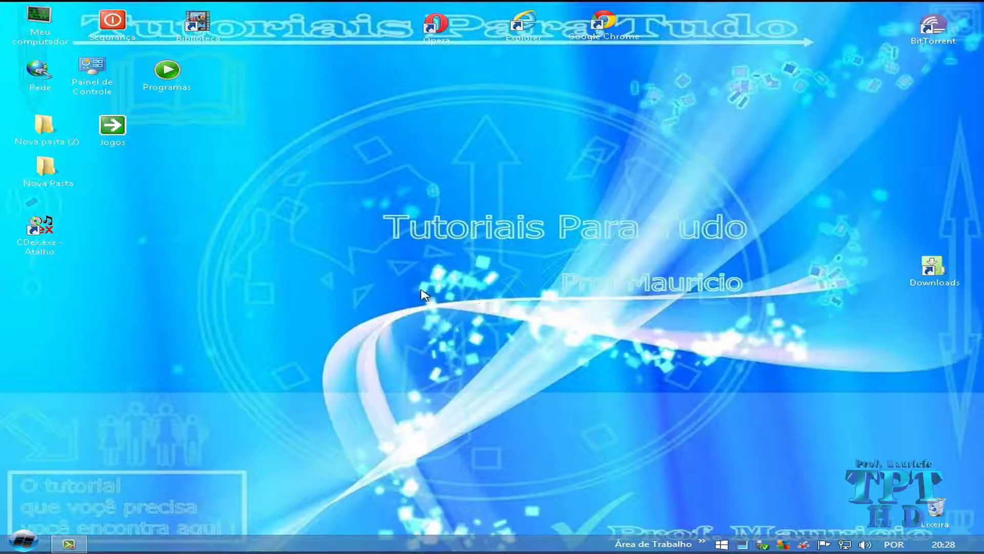
double_click(204, 37)
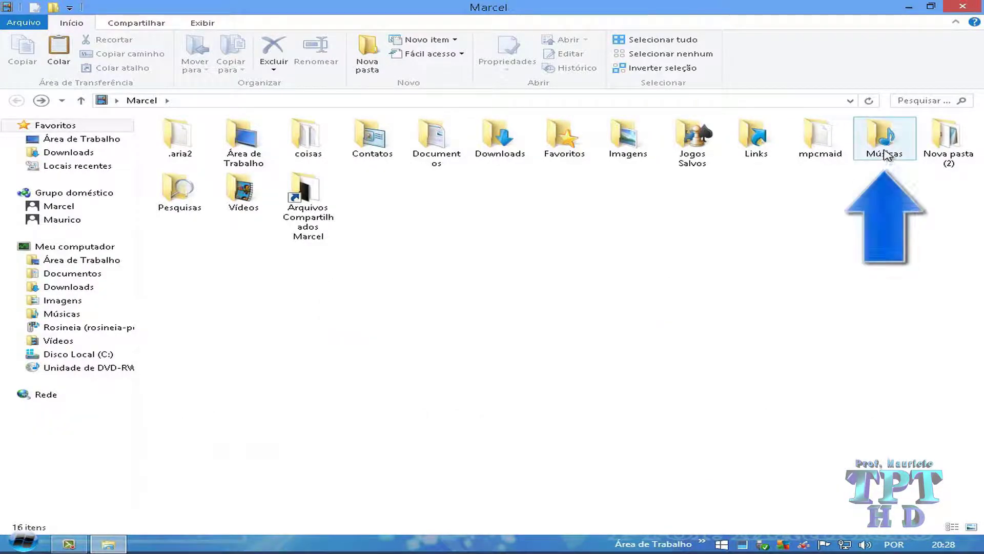
double_click(890, 154)
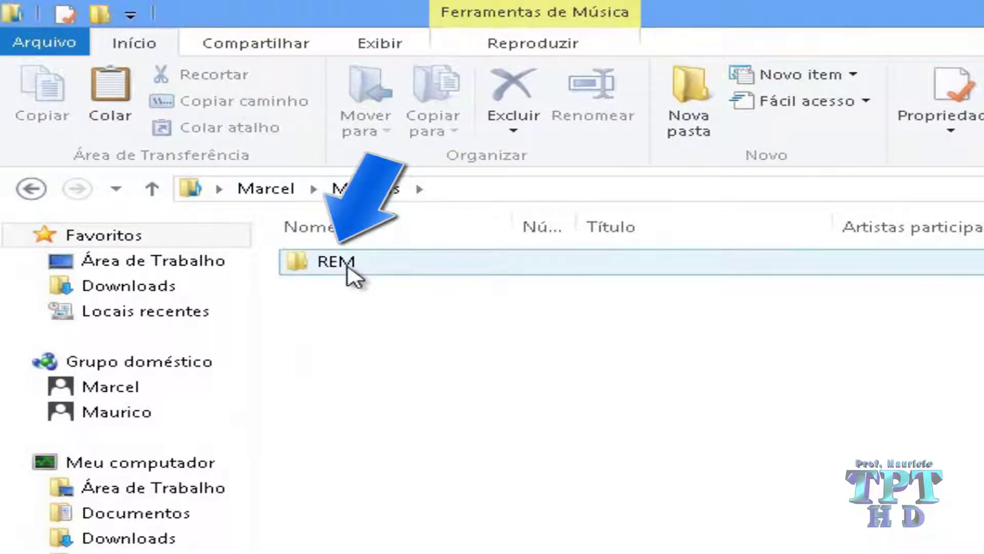
double_click(353, 276)
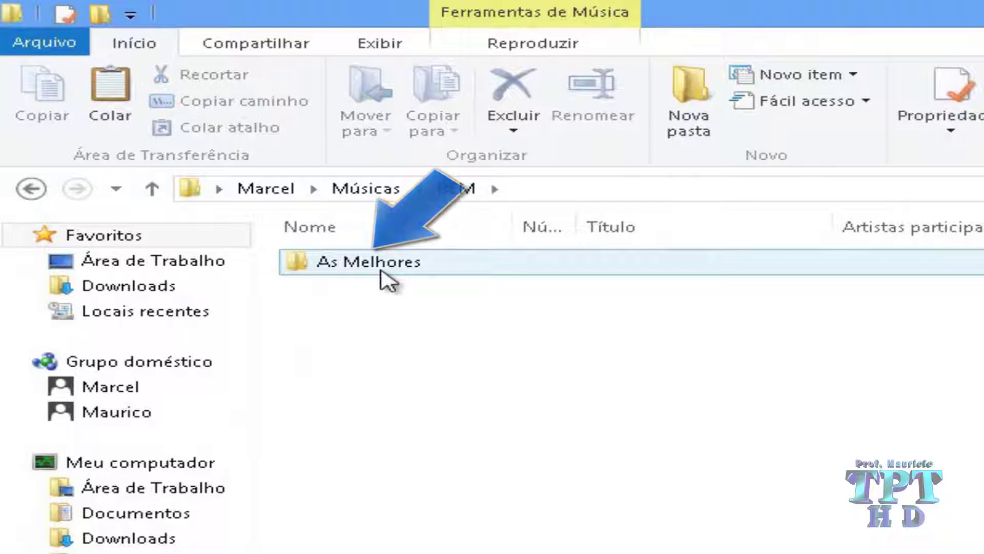
double_click(388, 280)
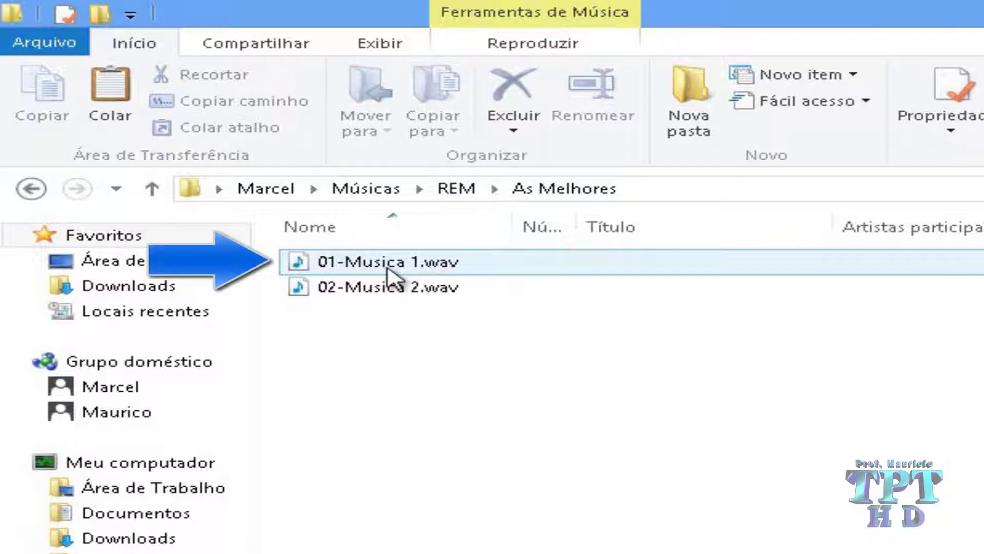
Play 01-Musica 1.wav, skip to about one minute in, and close the player.
left_click(388, 272)
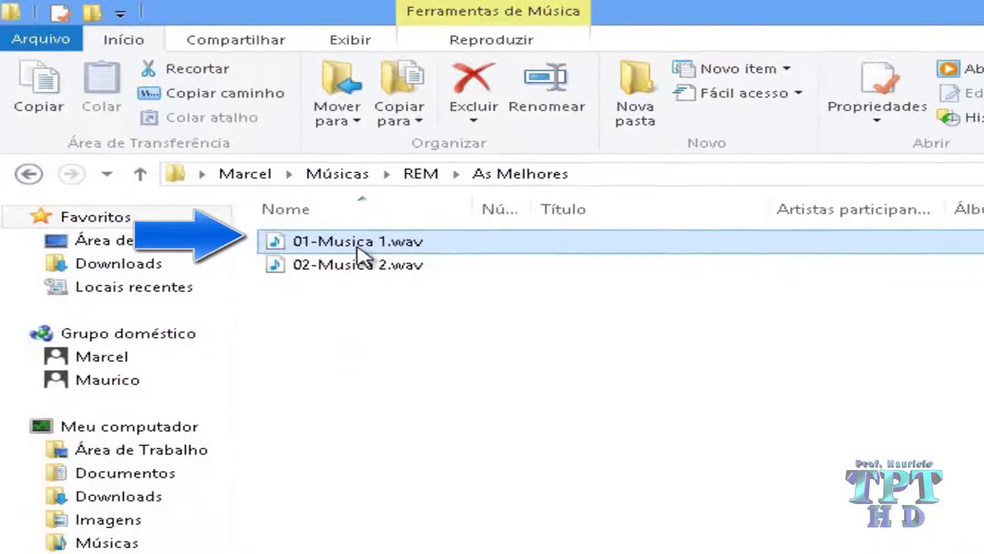
key("Return")
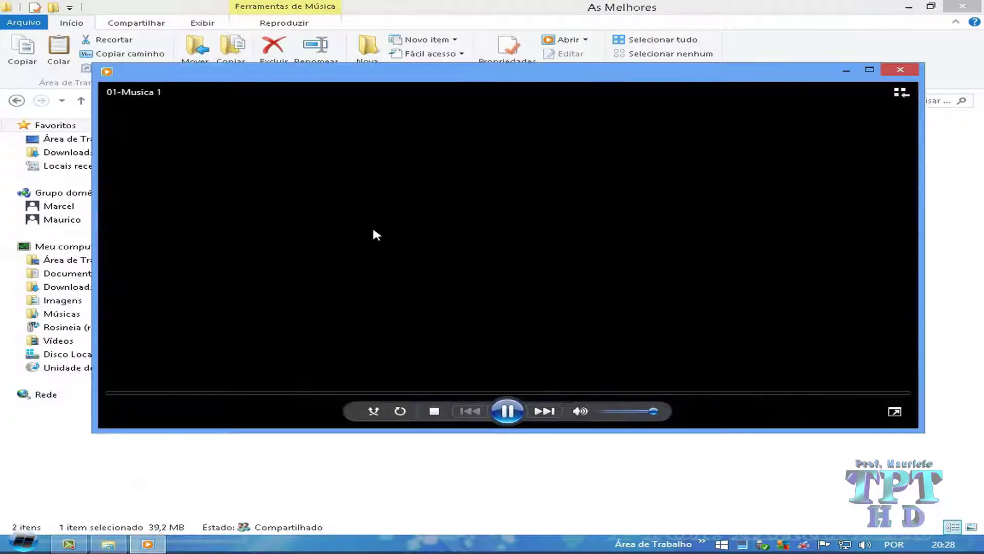
left_click(323, 392)
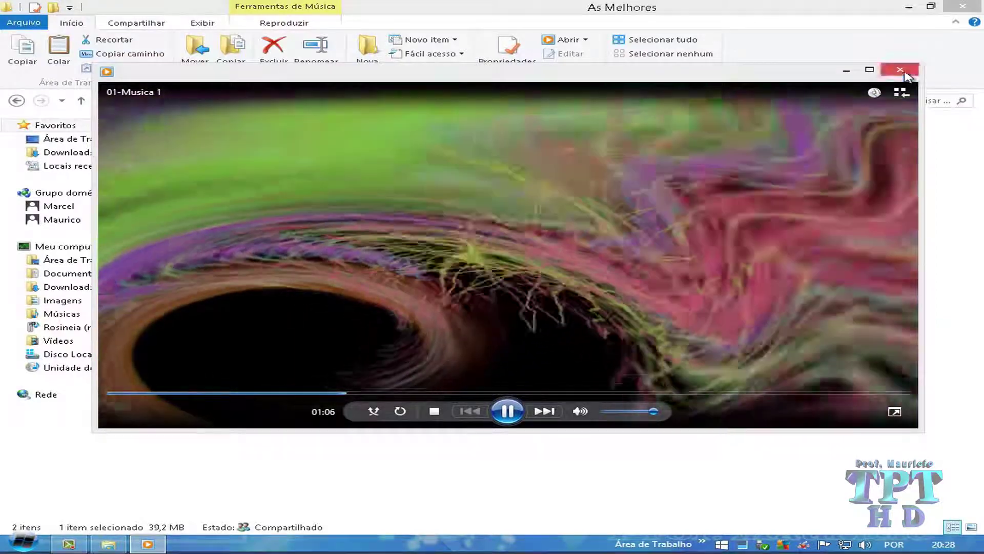
left_click(900, 69)
left_click(220, 207)
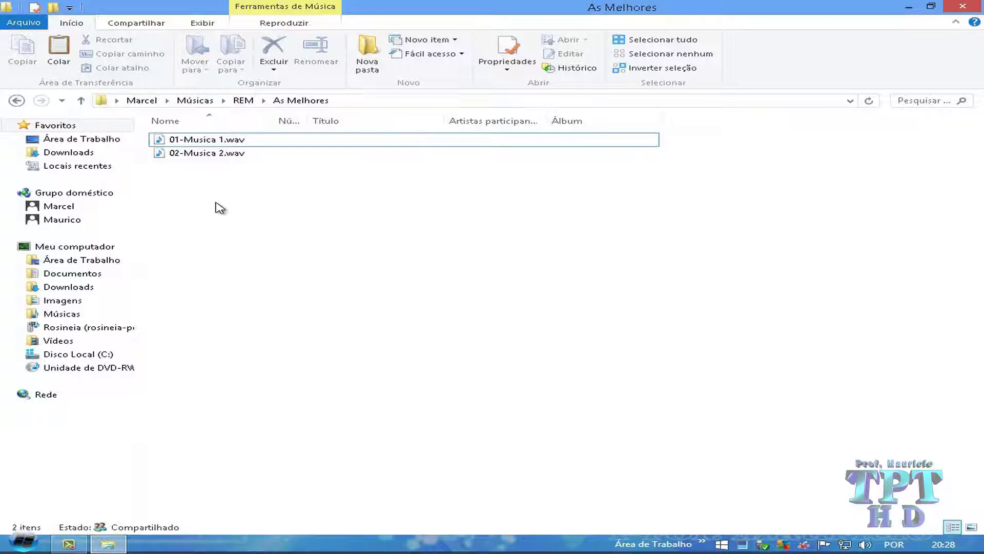
Play 02-Musica 2.wav, skip to about 0:25, and close the player.
double_click(208, 153)
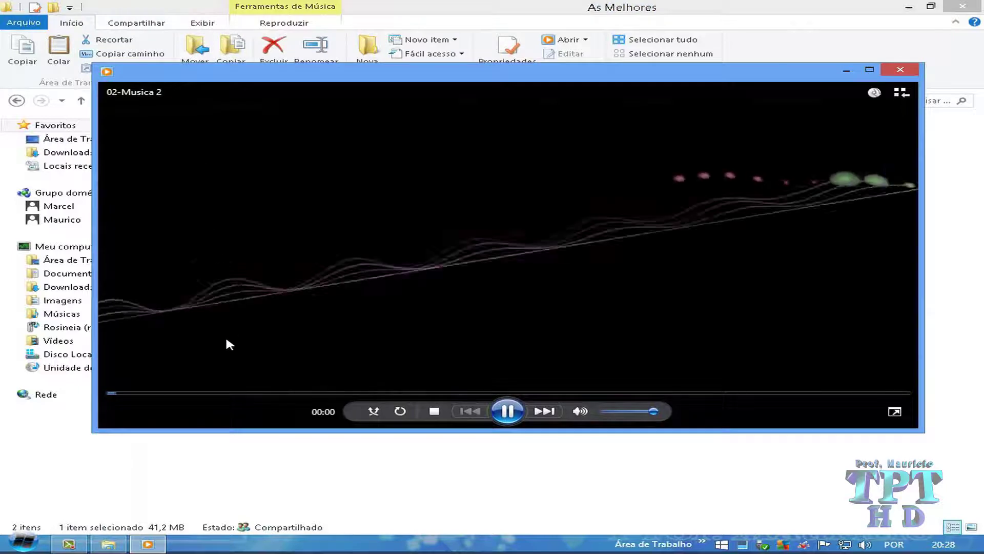
left_click(188, 393)
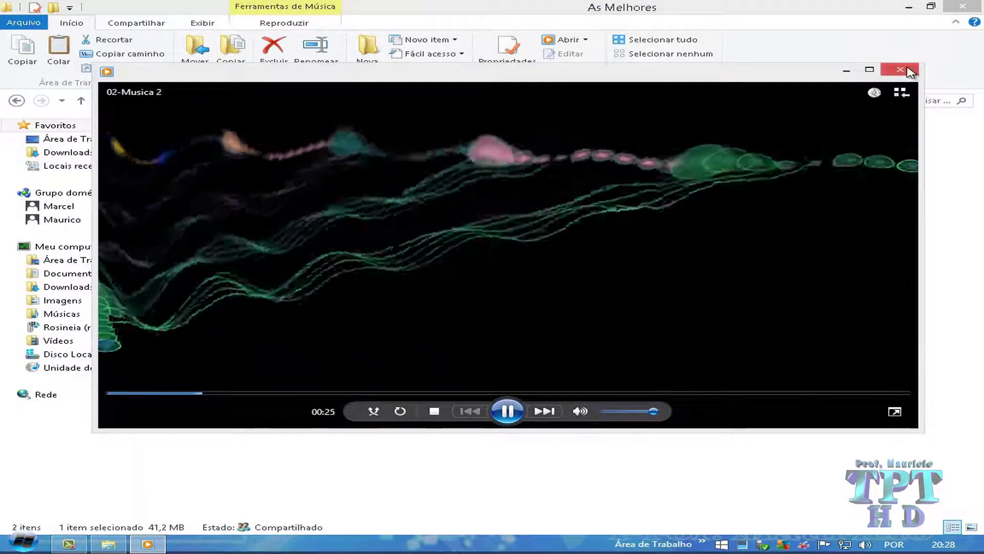
left_click(900, 69)
left_click(634, 263)
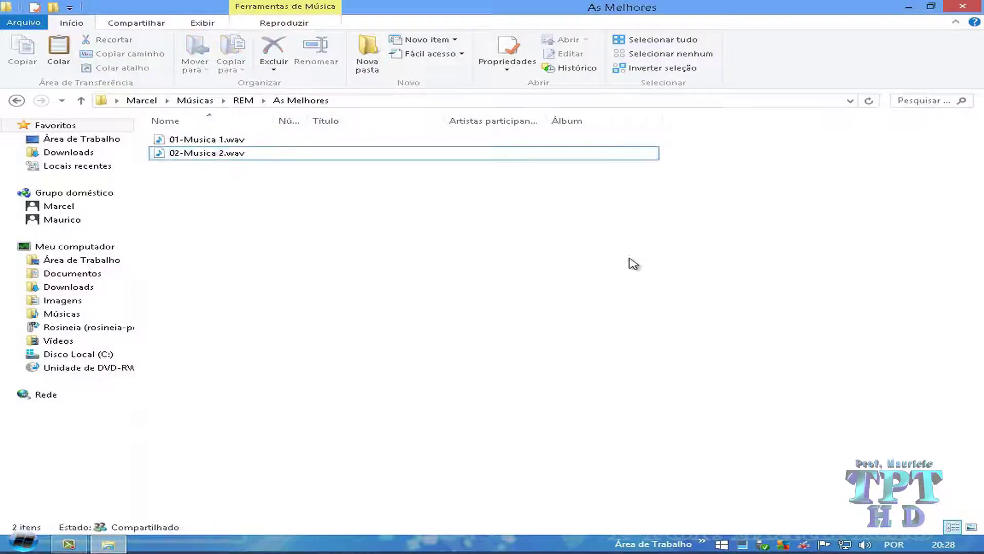
Close the As Melhores folder window, reopen CDex from its desktop shortcut, and clear the track selection.
left_click(964, 8)
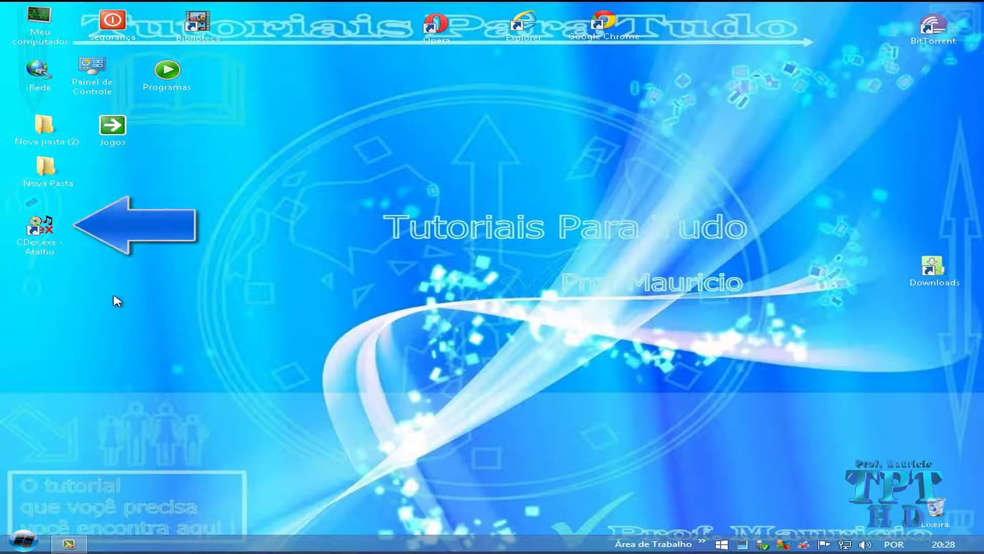
double_click(69, 253)
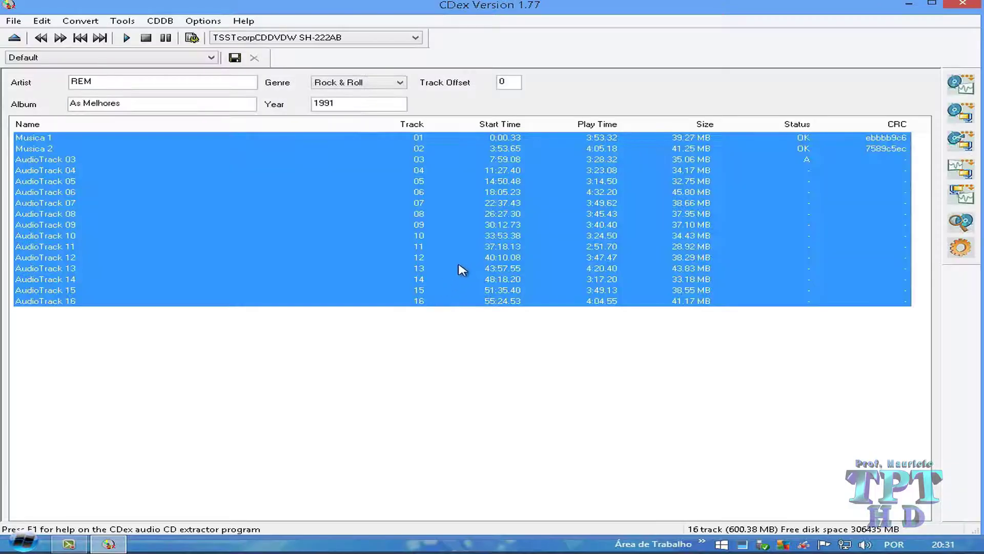
left_click(388, 363)
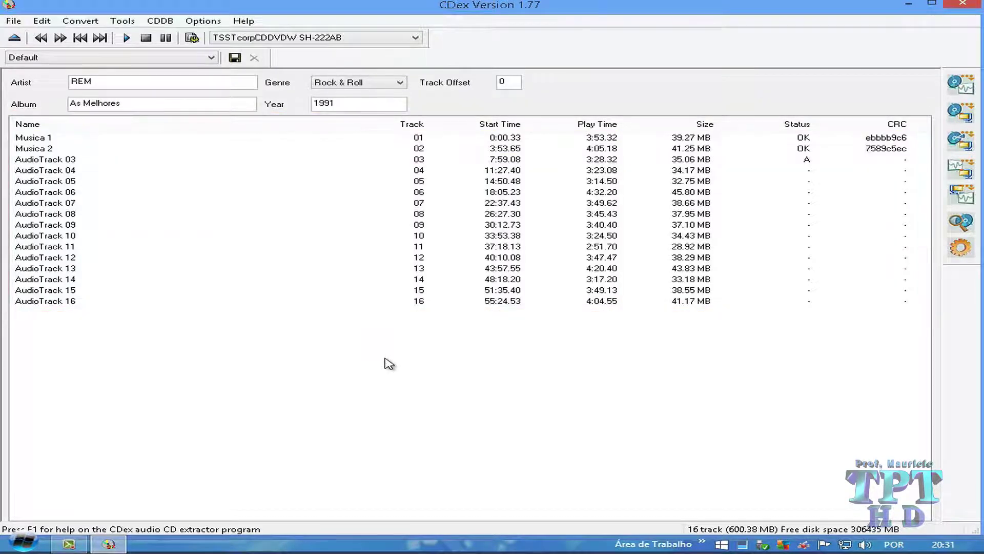
left_click(389, 364)
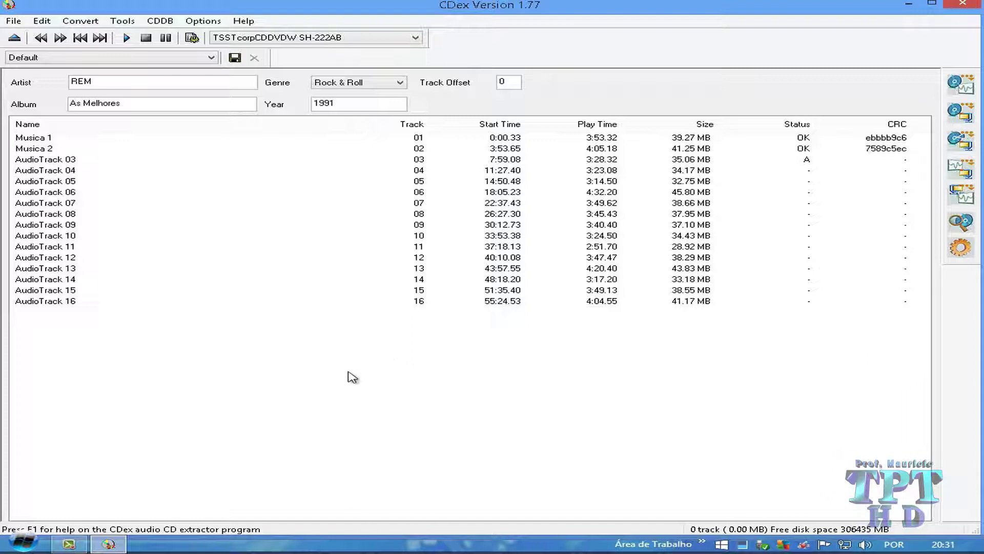
Select all 16 tracks of the CD, extract them to compressed audio files, and close CDex.
left_click_drag(233, 367, 113, 141)
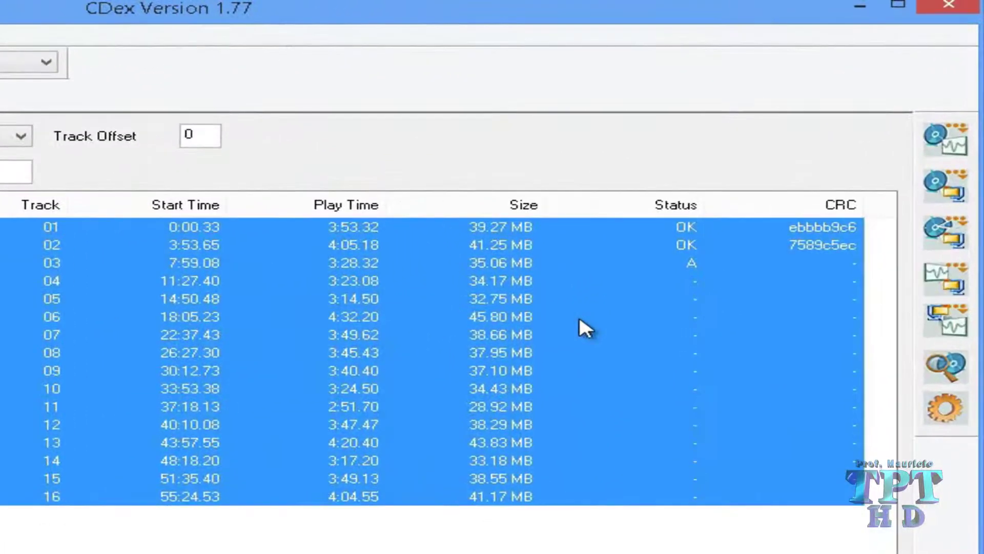
right_click(580, 319)
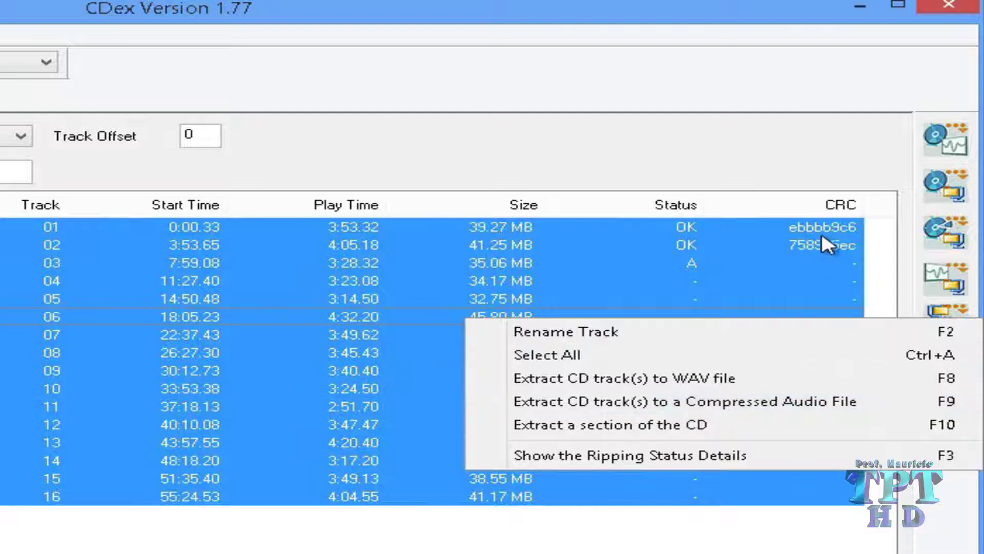
left_click(865, 177)
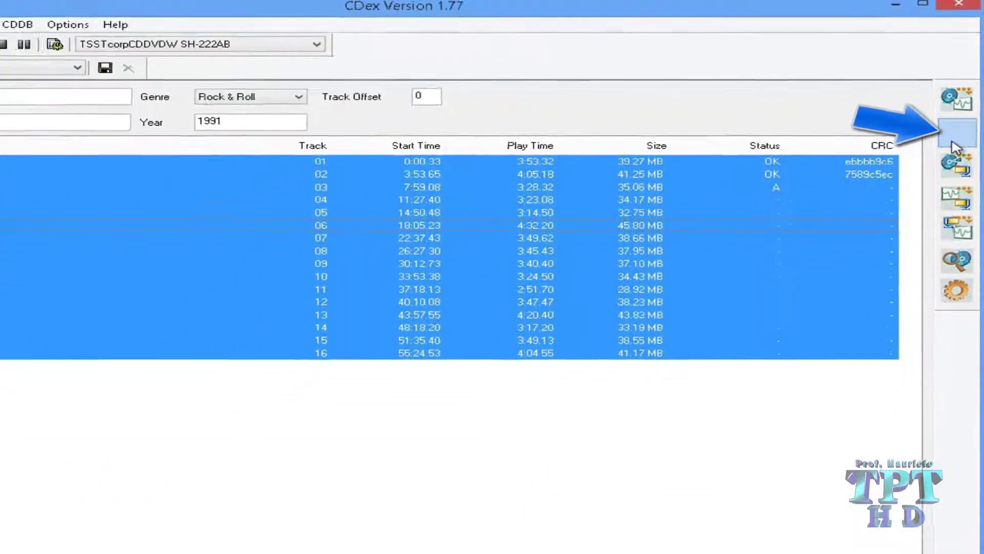
left_click(943, 200)
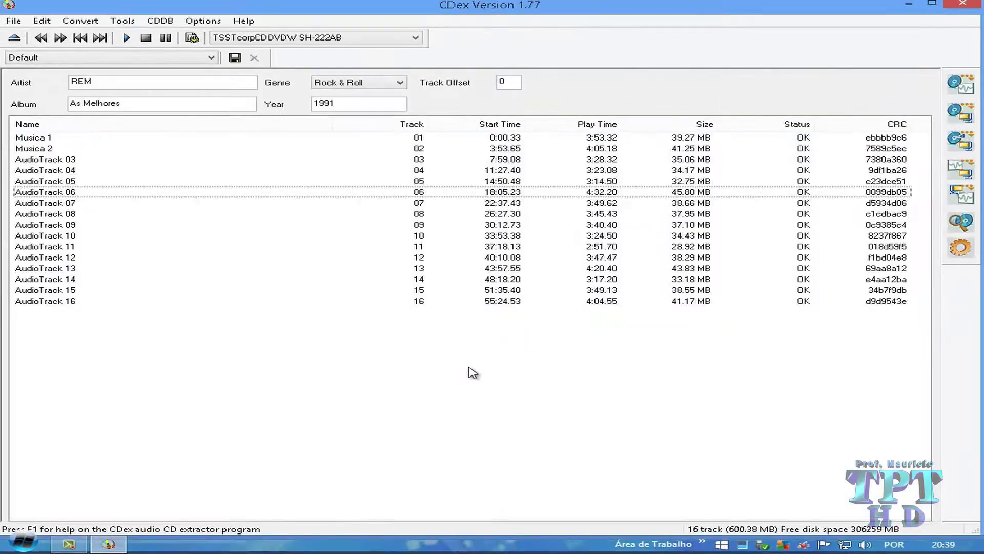
left_click(963, 6)
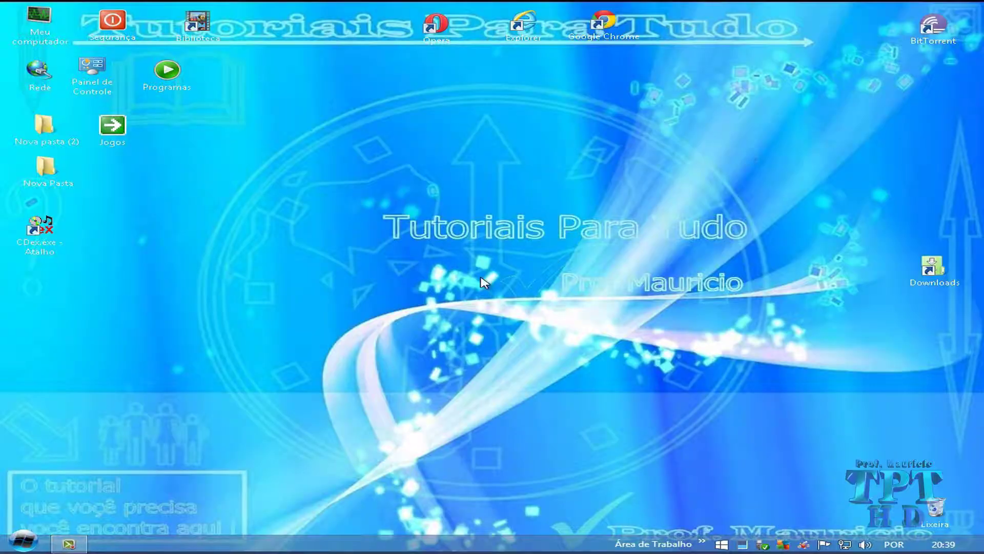
Open the Músicas > REM > As Melhores folder from the Biblioteca desktop shortcut and widen the Nome column to fit the full file names.
double_click(203, 35)
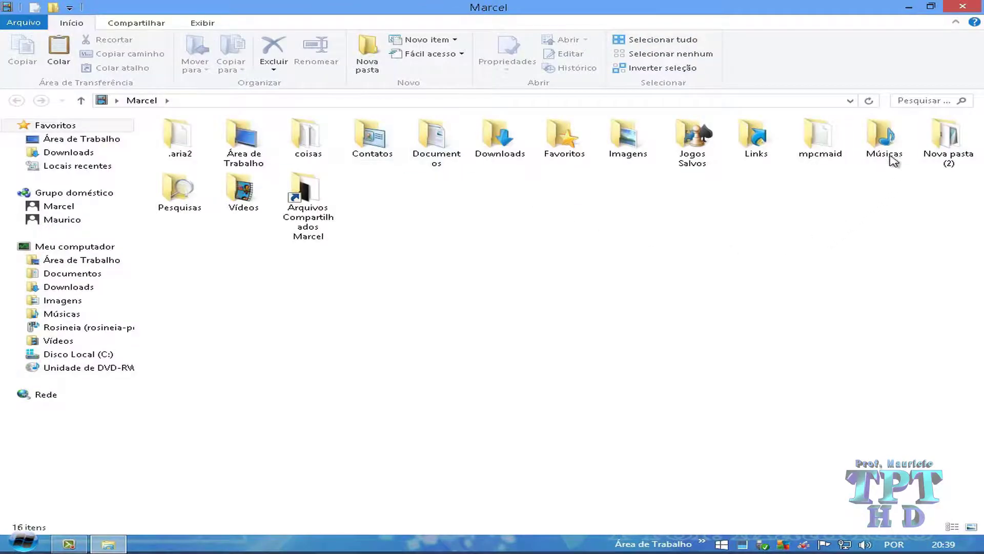
double_click(891, 157)
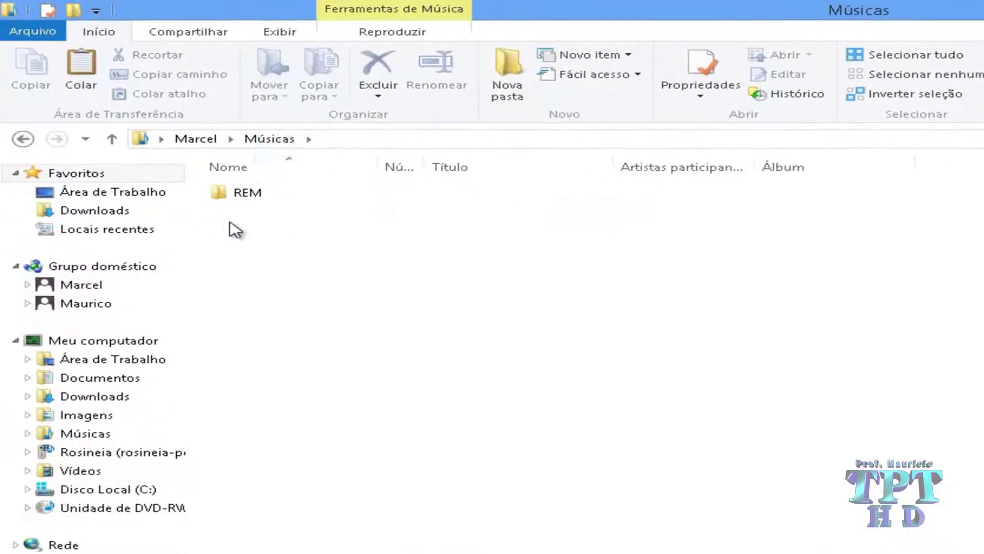
double_click(250, 200)
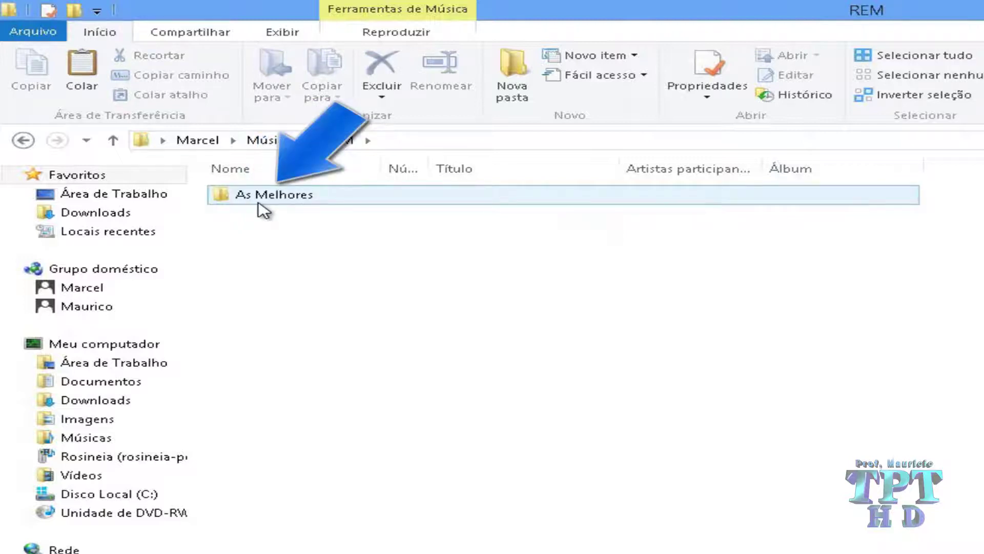
double_click(258, 204)
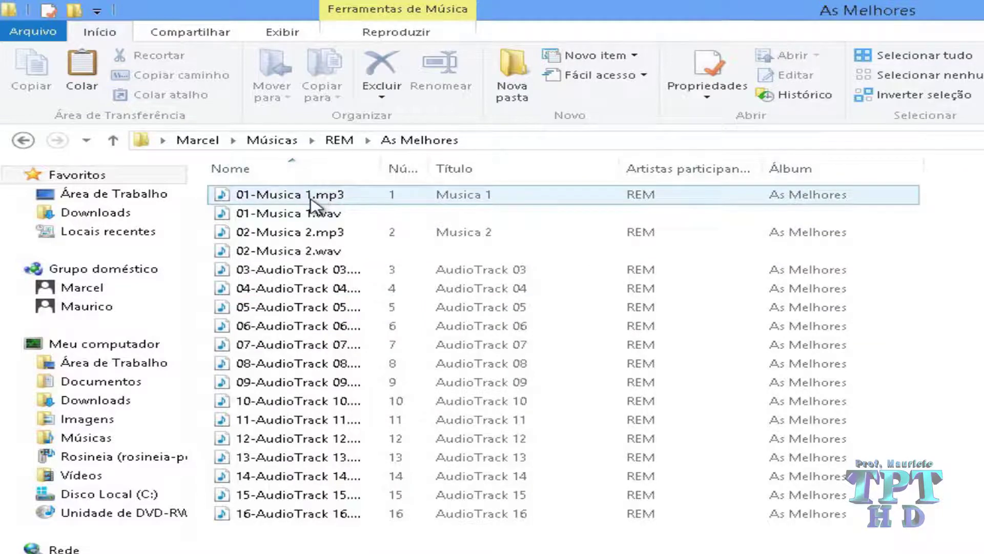
mouse_move(298, 226)
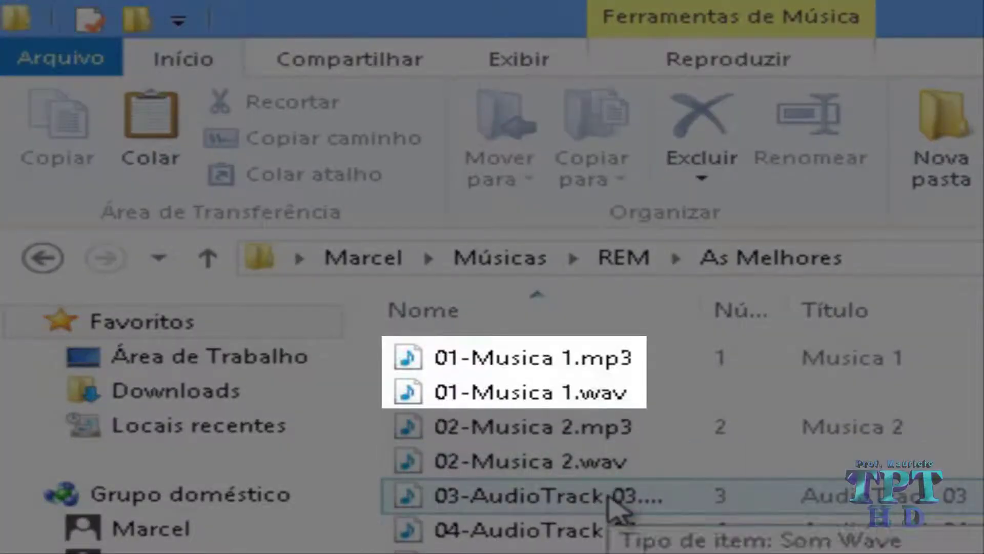
left_click_drag(702, 320, 881, 329)
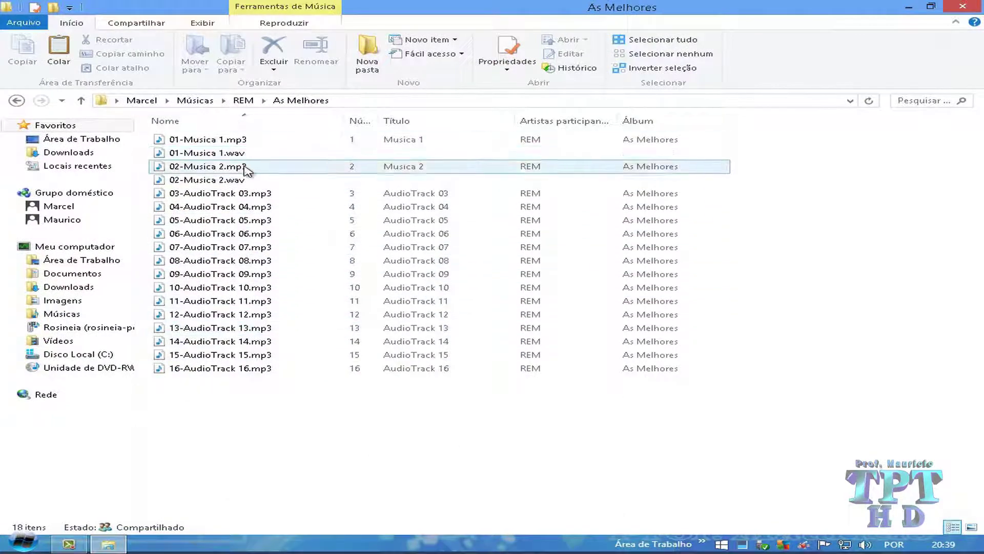
Play 05-AudioTrack 05.mp3, skip to just under one minute in, and close the player.
double_click(252, 229)
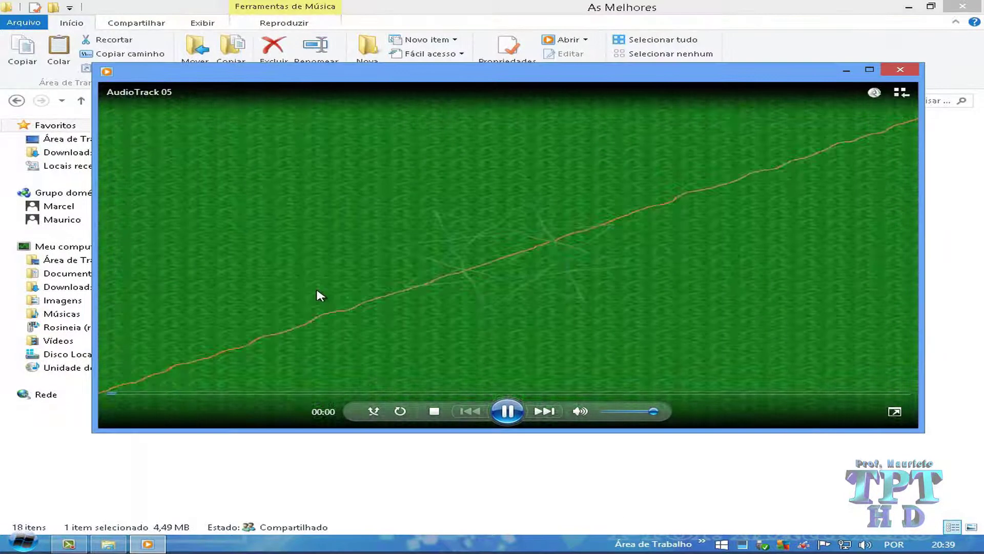
left_click(339, 394)
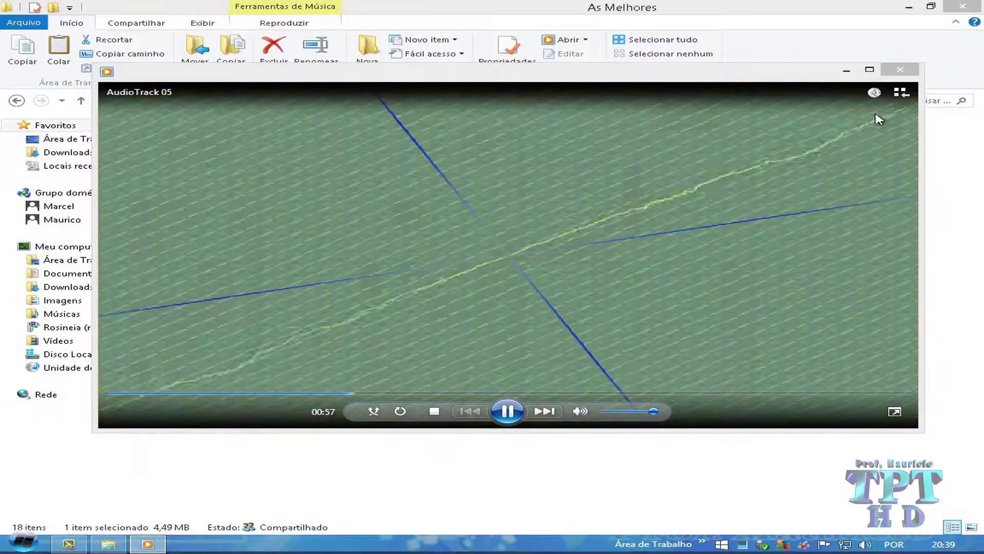
left_click(900, 69)
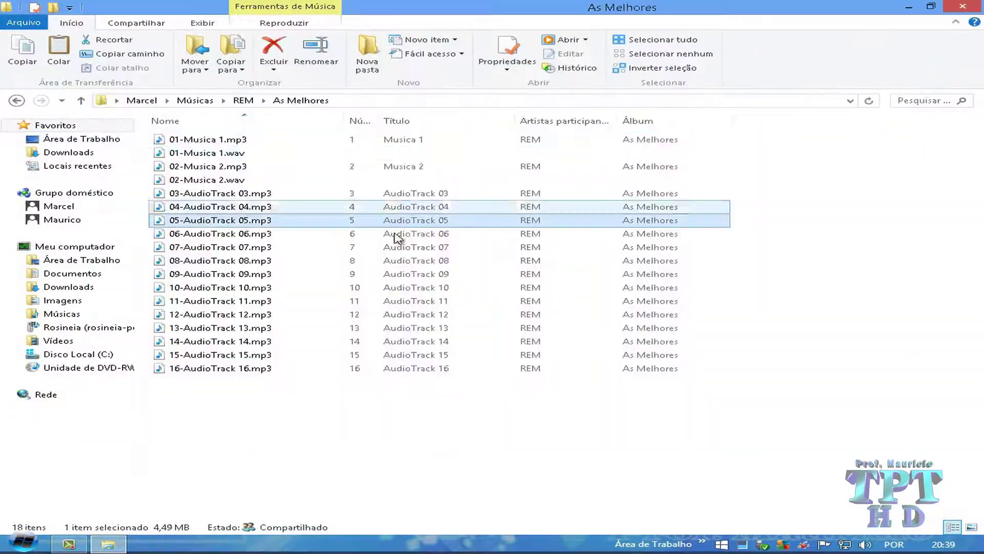
Play 13-AudioTrack 13.mp3, skip to about 2:37, and close the player.
double_click(225, 331)
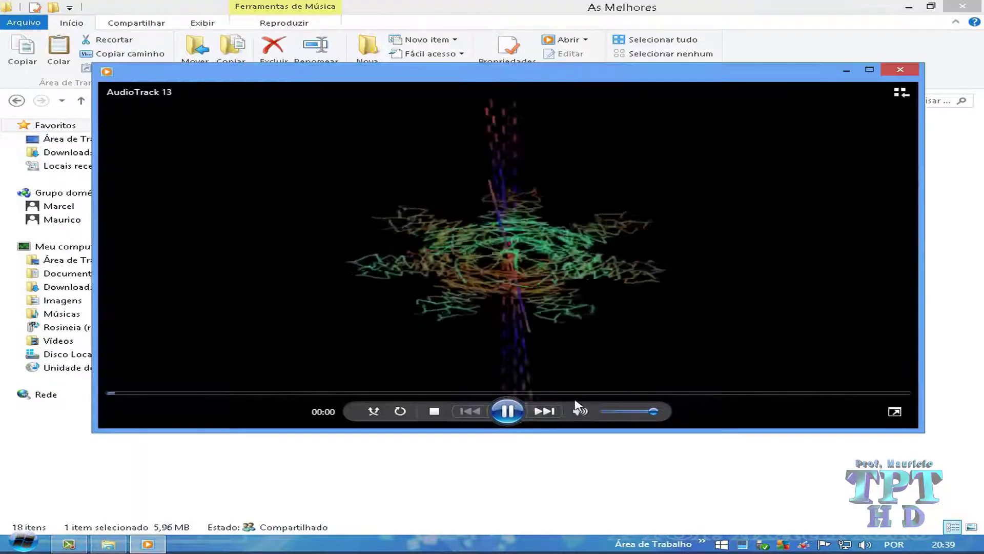
left_click(586, 393)
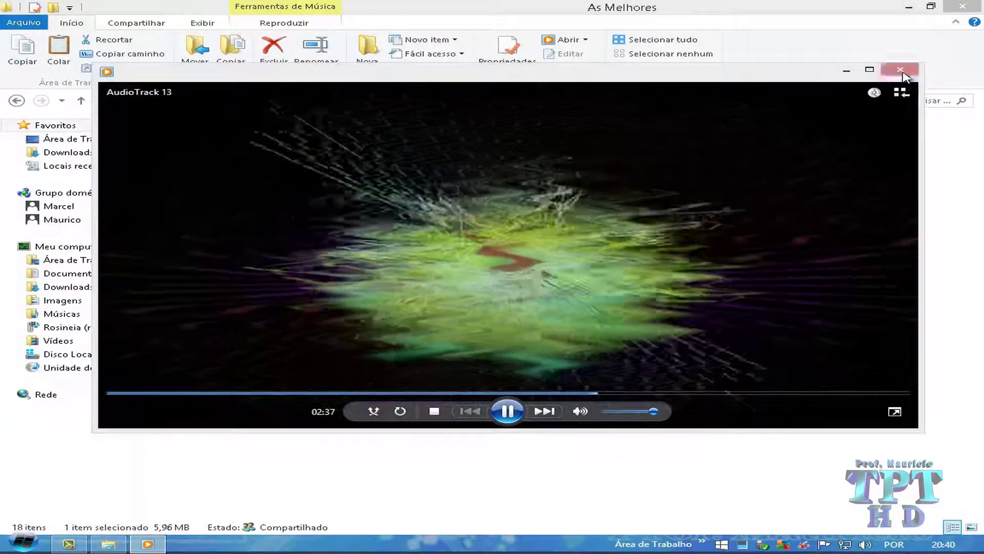
left_click(902, 74)
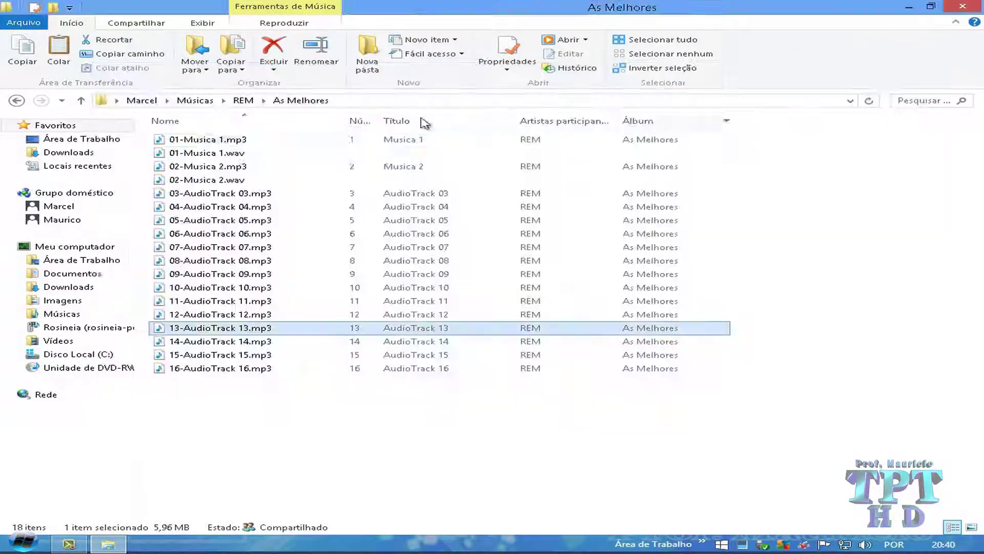
Play the start of 01-Musica 1.mp3 and close the player.
left_click(232, 143)
double_click(232, 142)
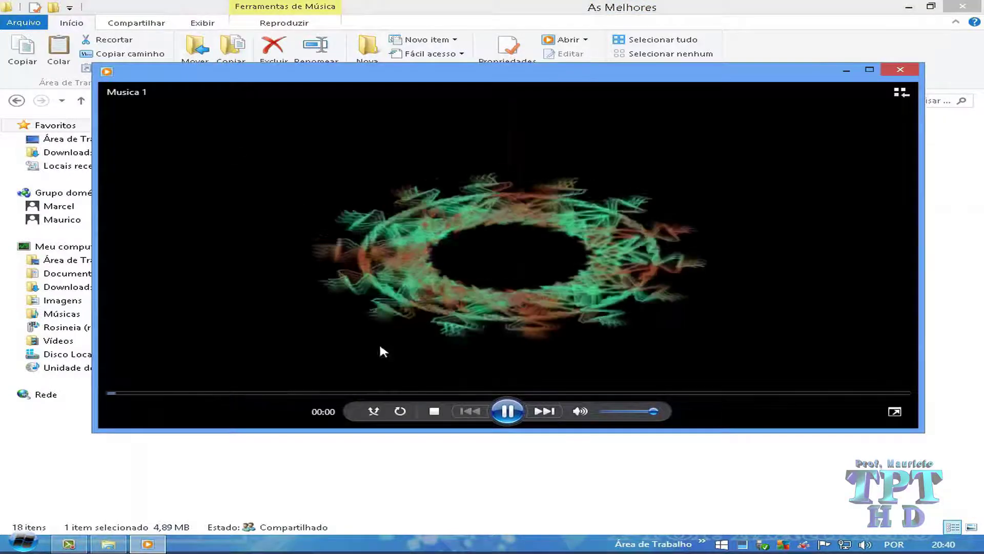
left_click(900, 69)
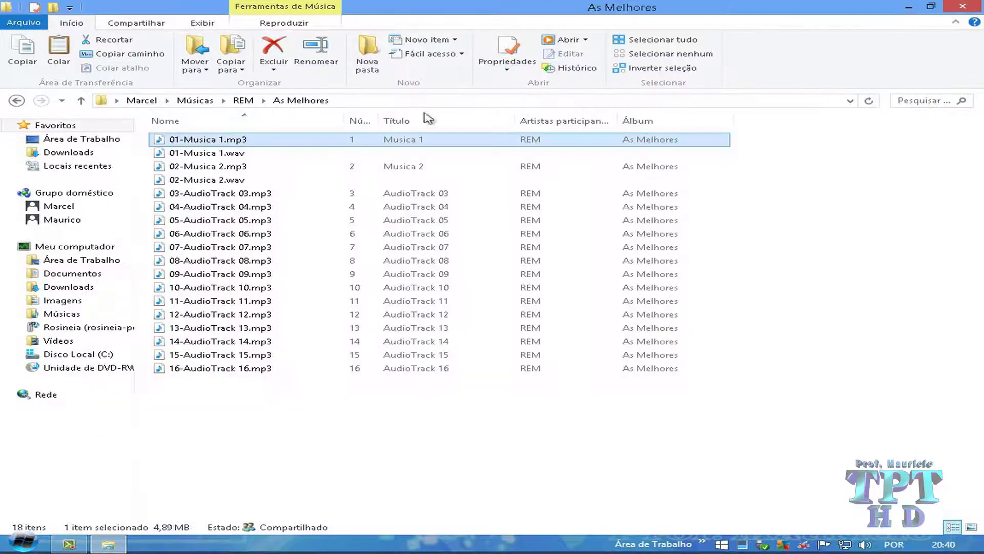
Play 01-Musica 1.wav, skip to about 0:27 and back to about 0:14, and close the player and the As Melhores folder window.
double_click(237, 152)
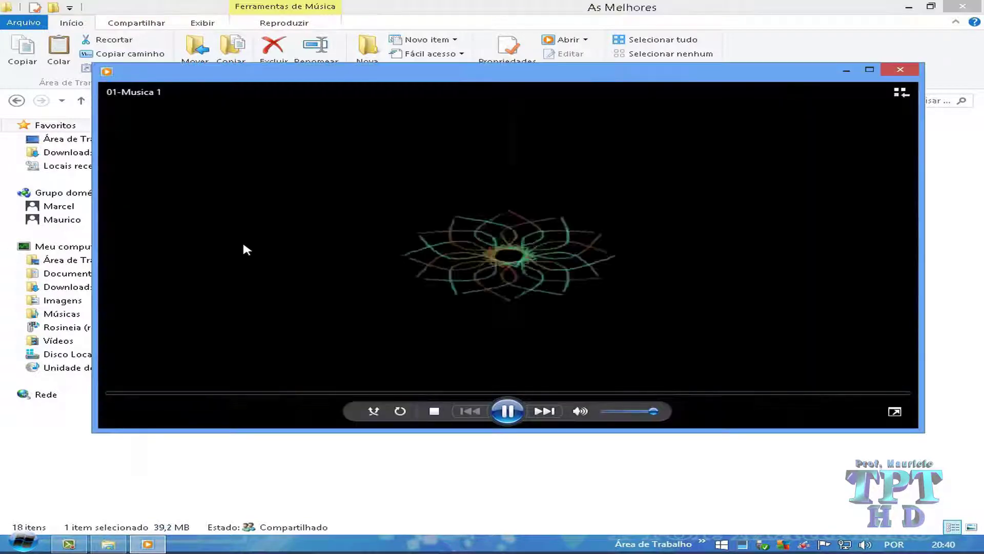
left_click(203, 393)
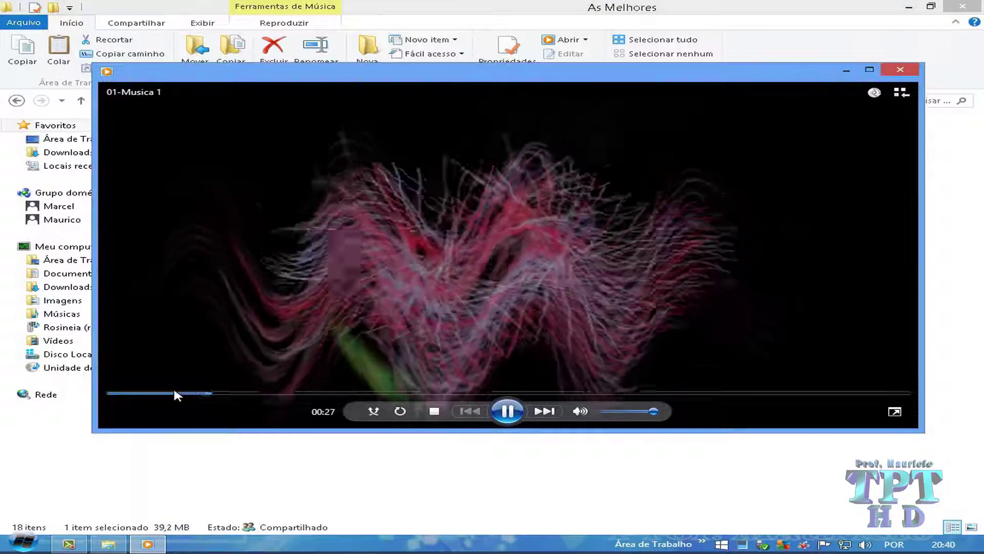
left_click_drag(174, 394, 159, 402)
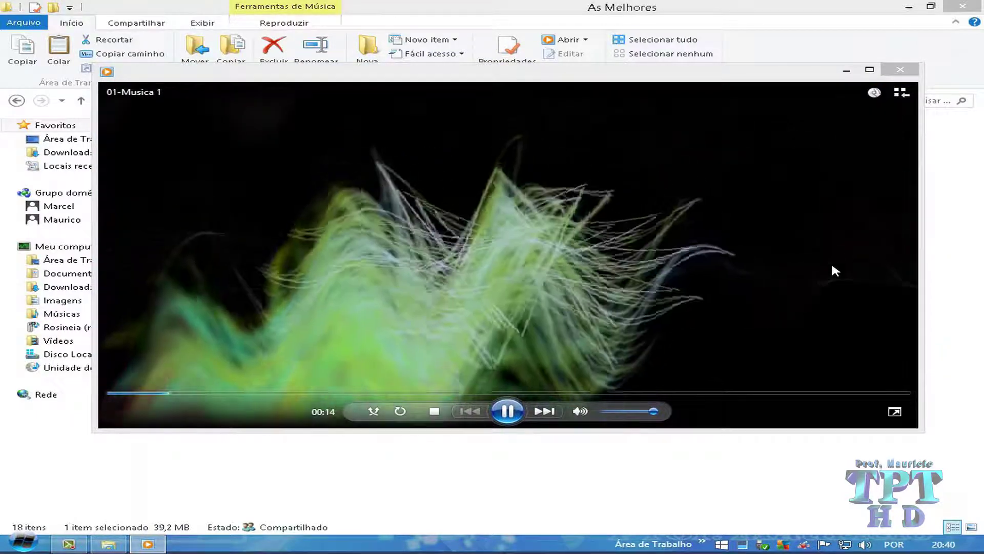
left_click(900, 69)
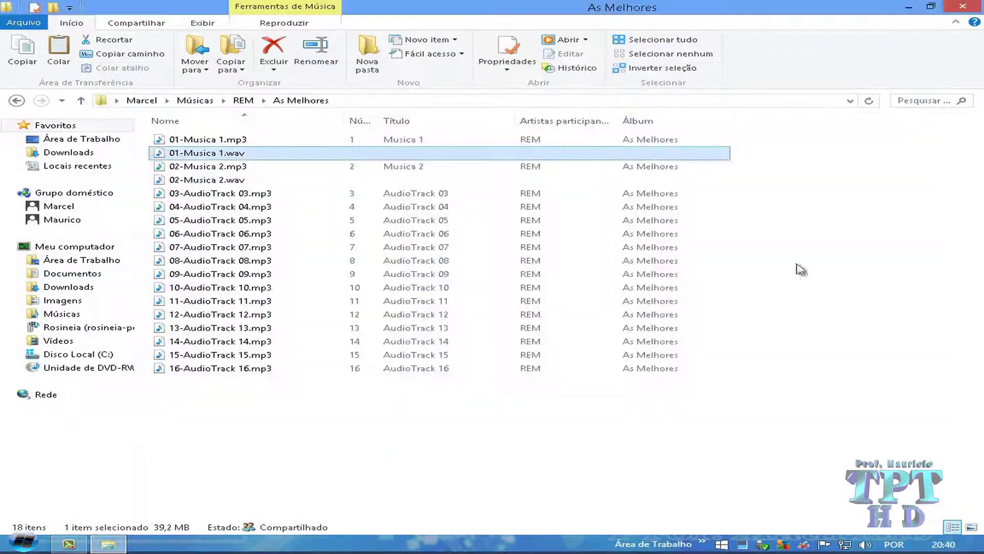
left_click(578, 415)
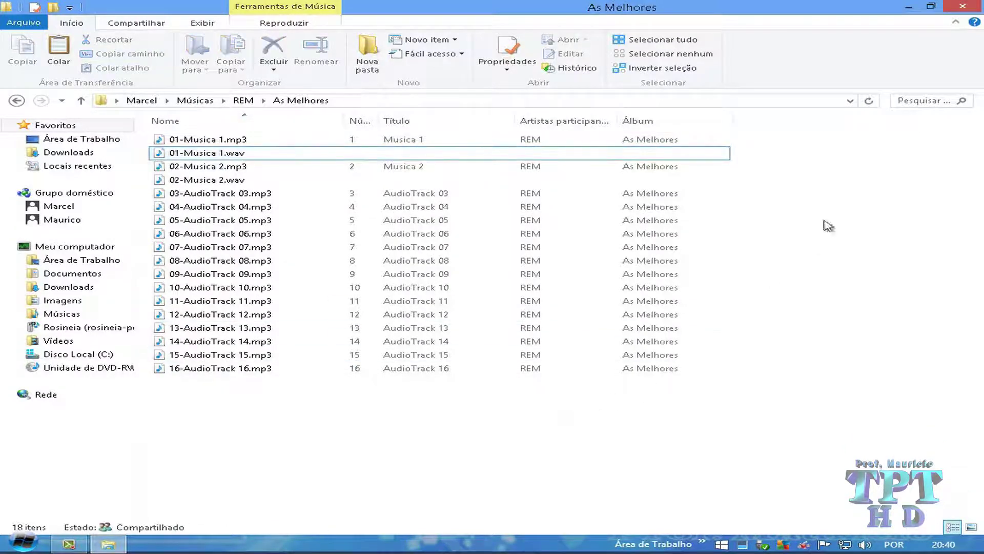
left_click(963, 7)
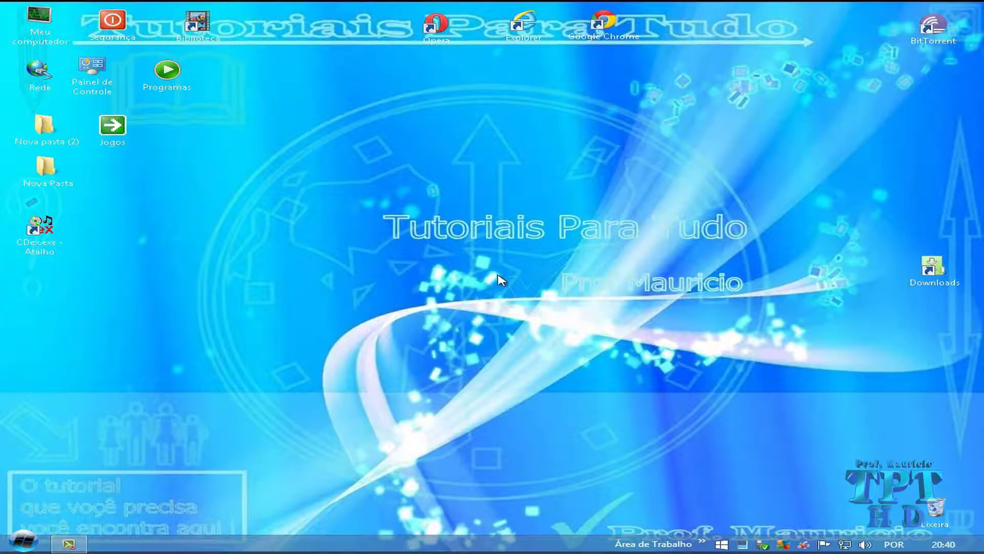